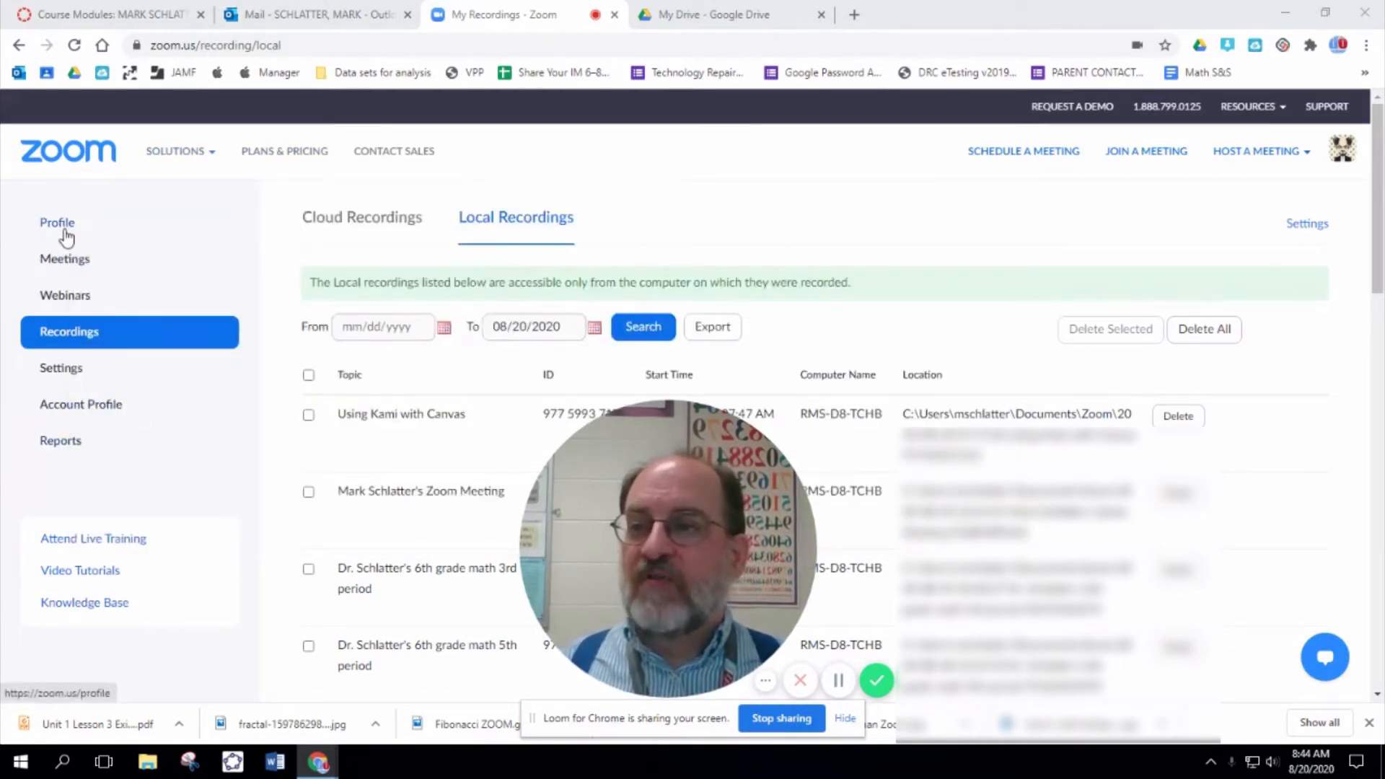
Open the local recordings list in Zoom and highlight the storage path of the Using Kami with Canvas recording
click(63, 229)
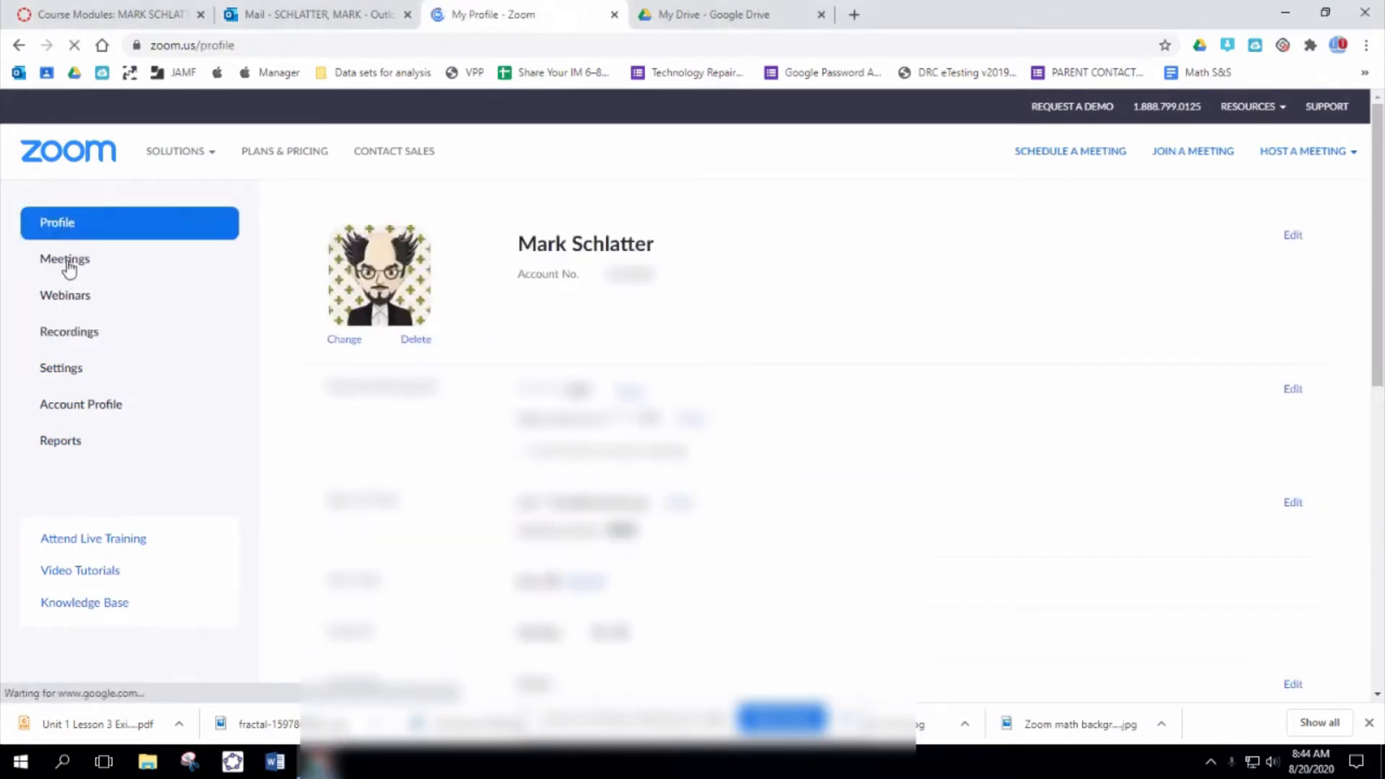
click(67, 264)
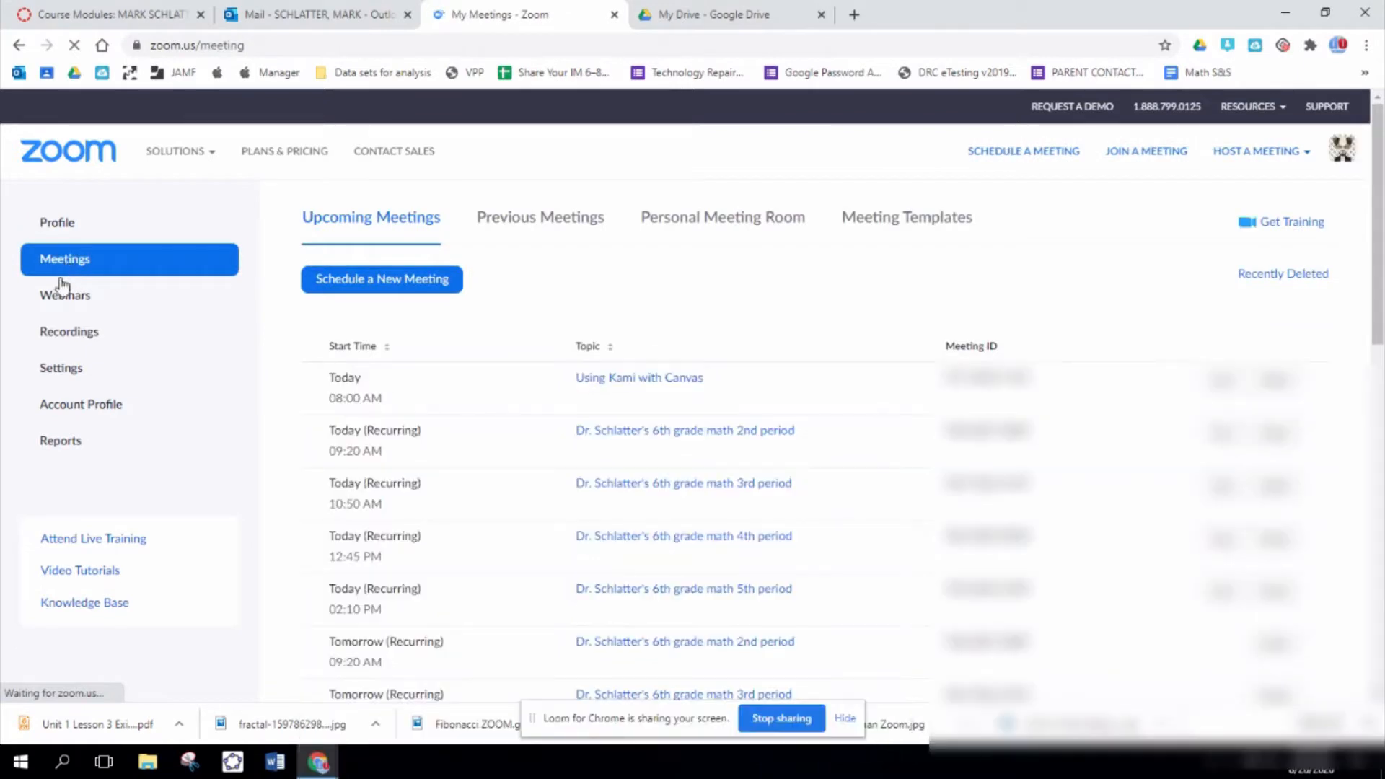
click(74, 335)
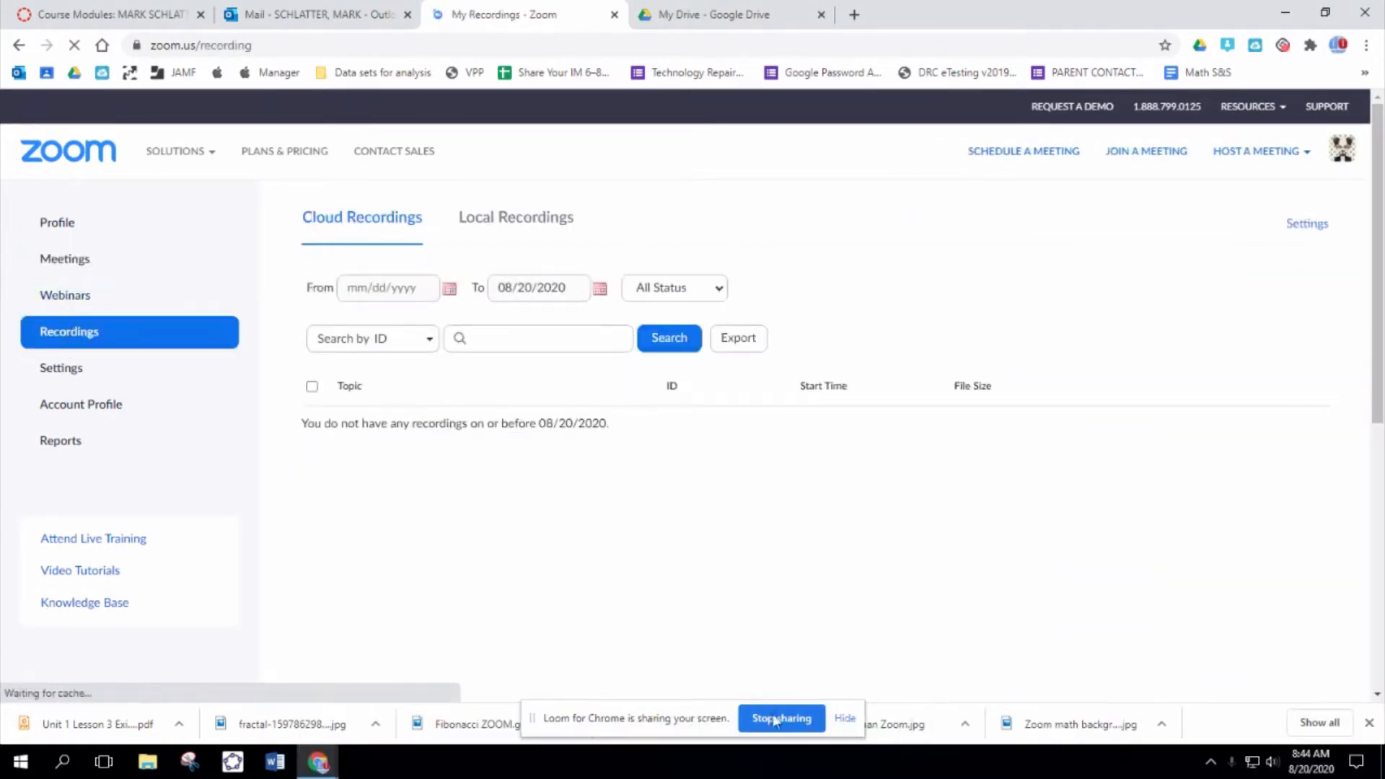
click(849, 728)
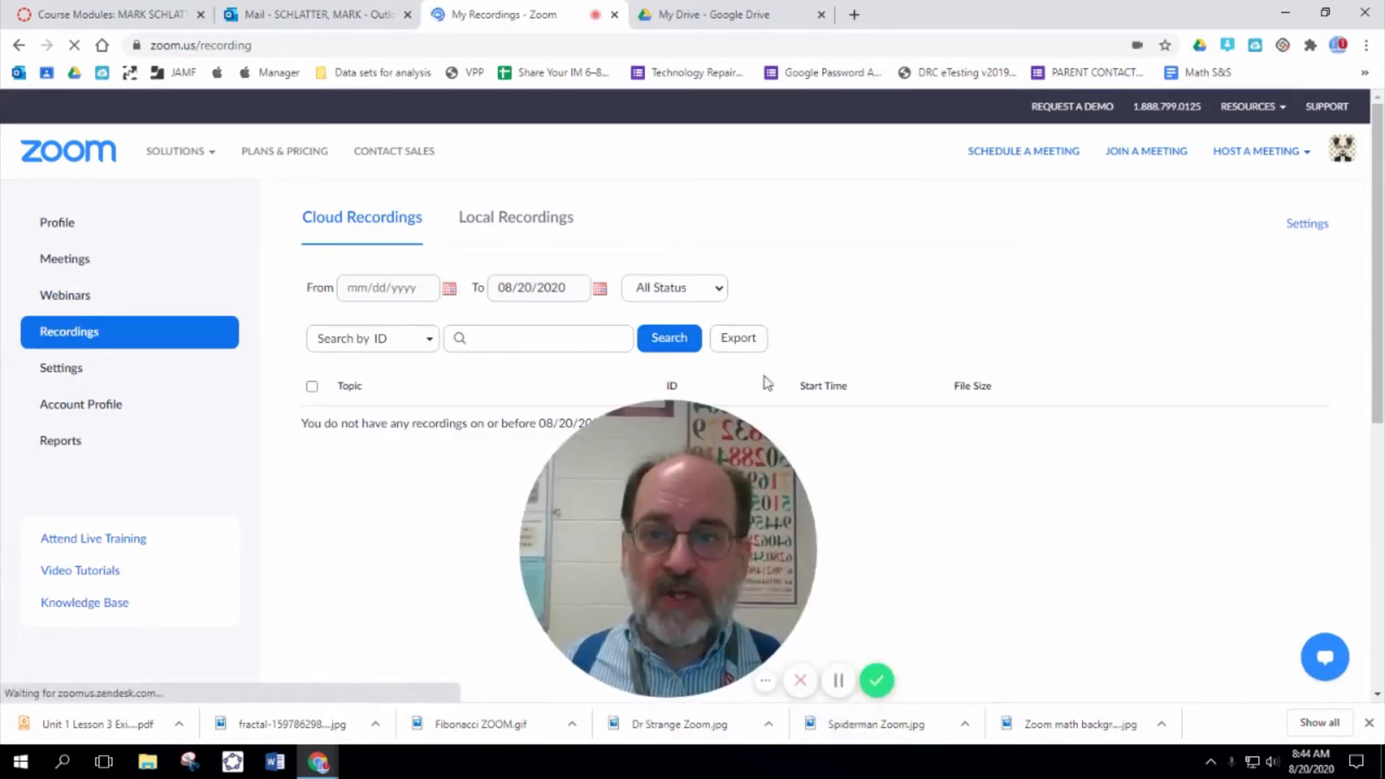
click(512, 229)
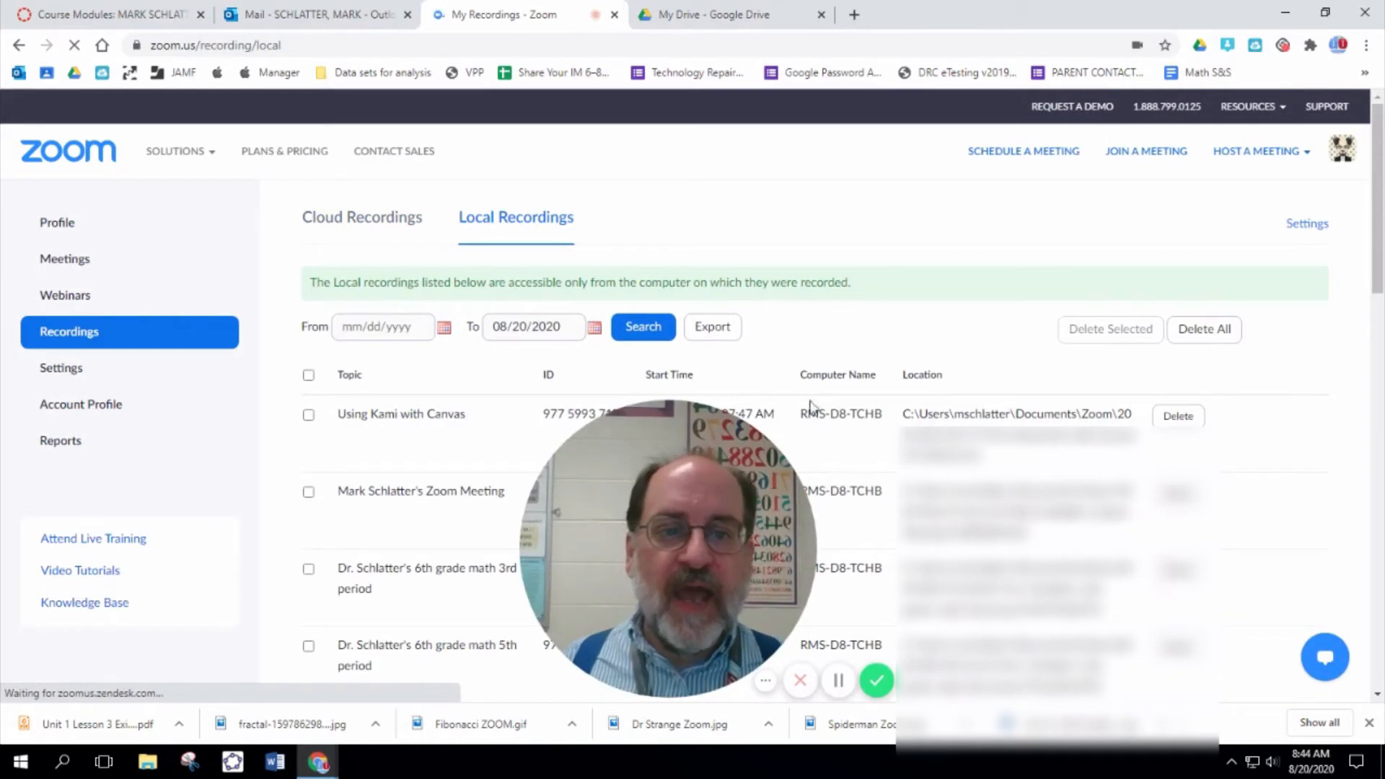
drag(938, 409, 1105, 408)
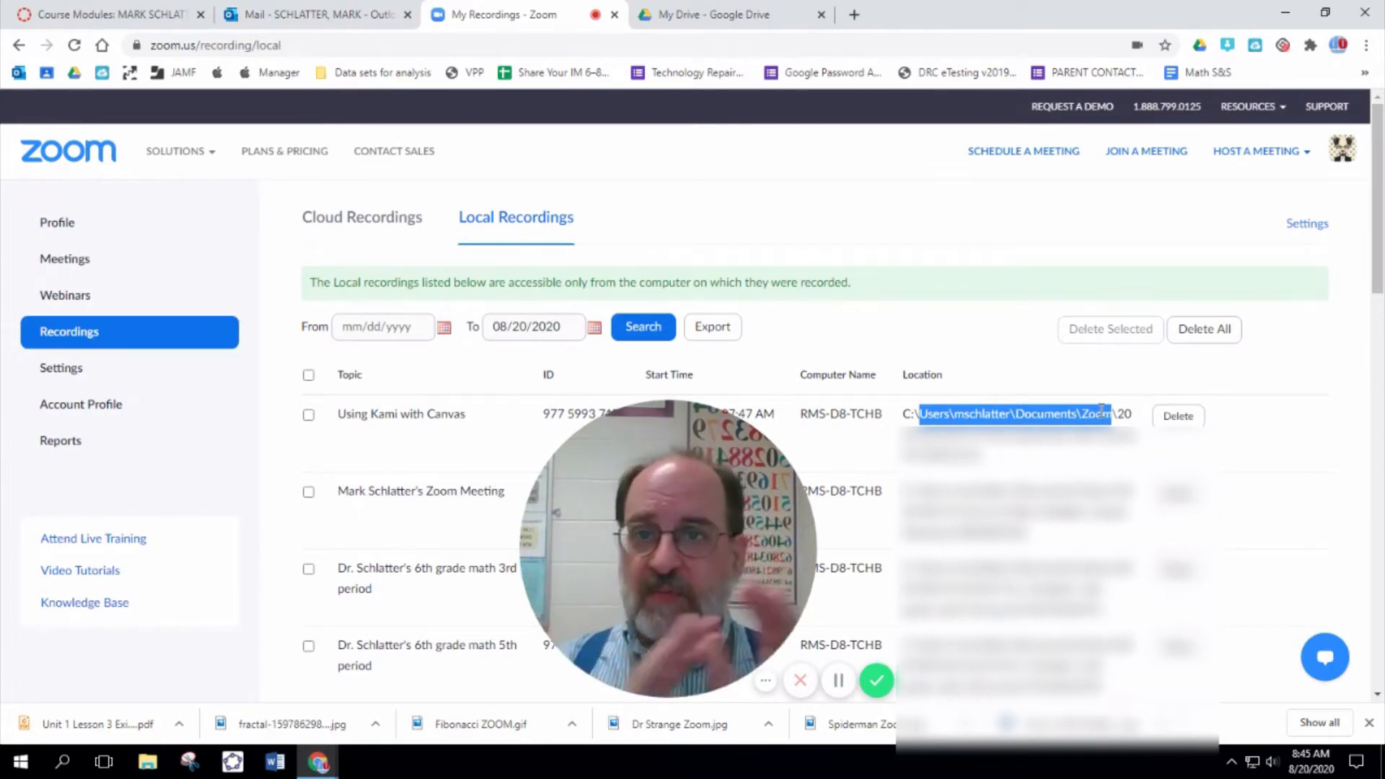
Close the Zoom page and start a file upload in the Zoom videos folder of Google Drive
click(614, 19)
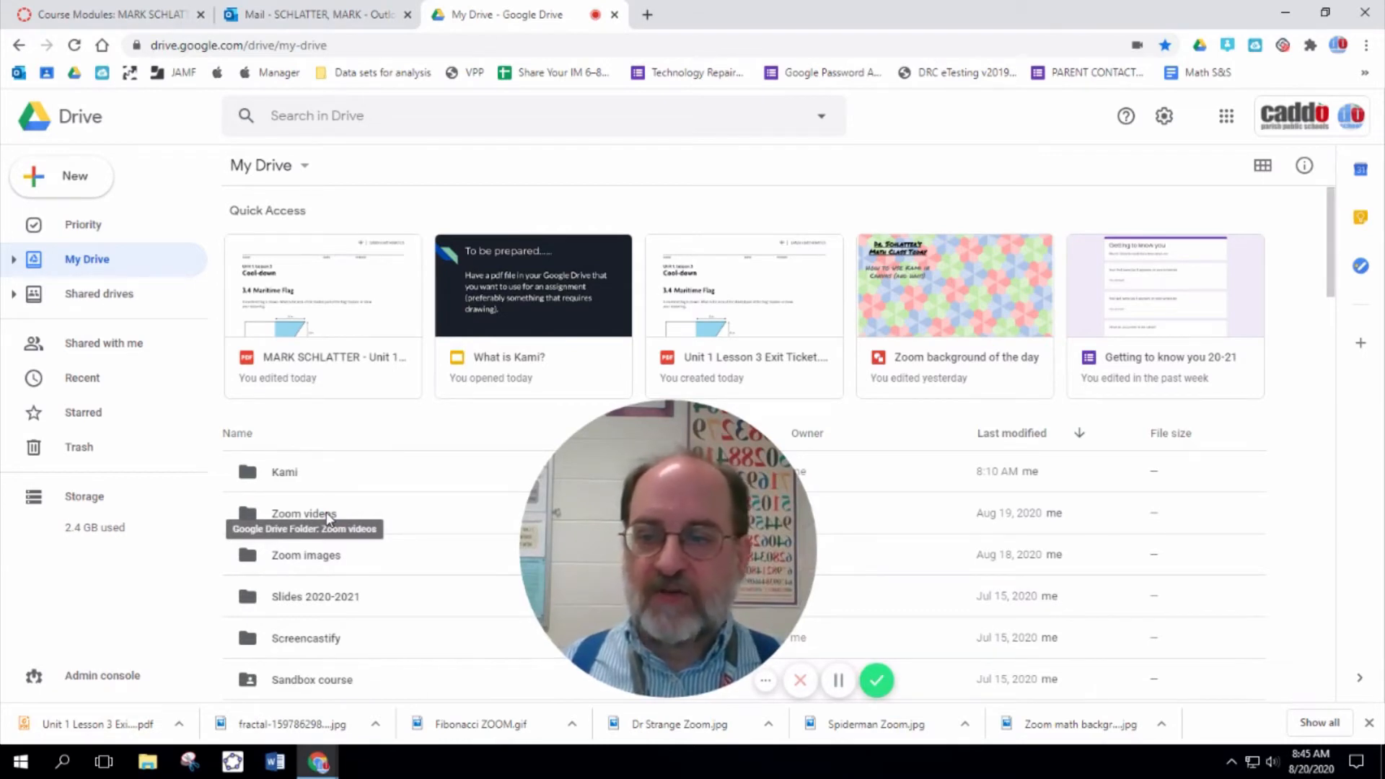
double_click(328, 515)
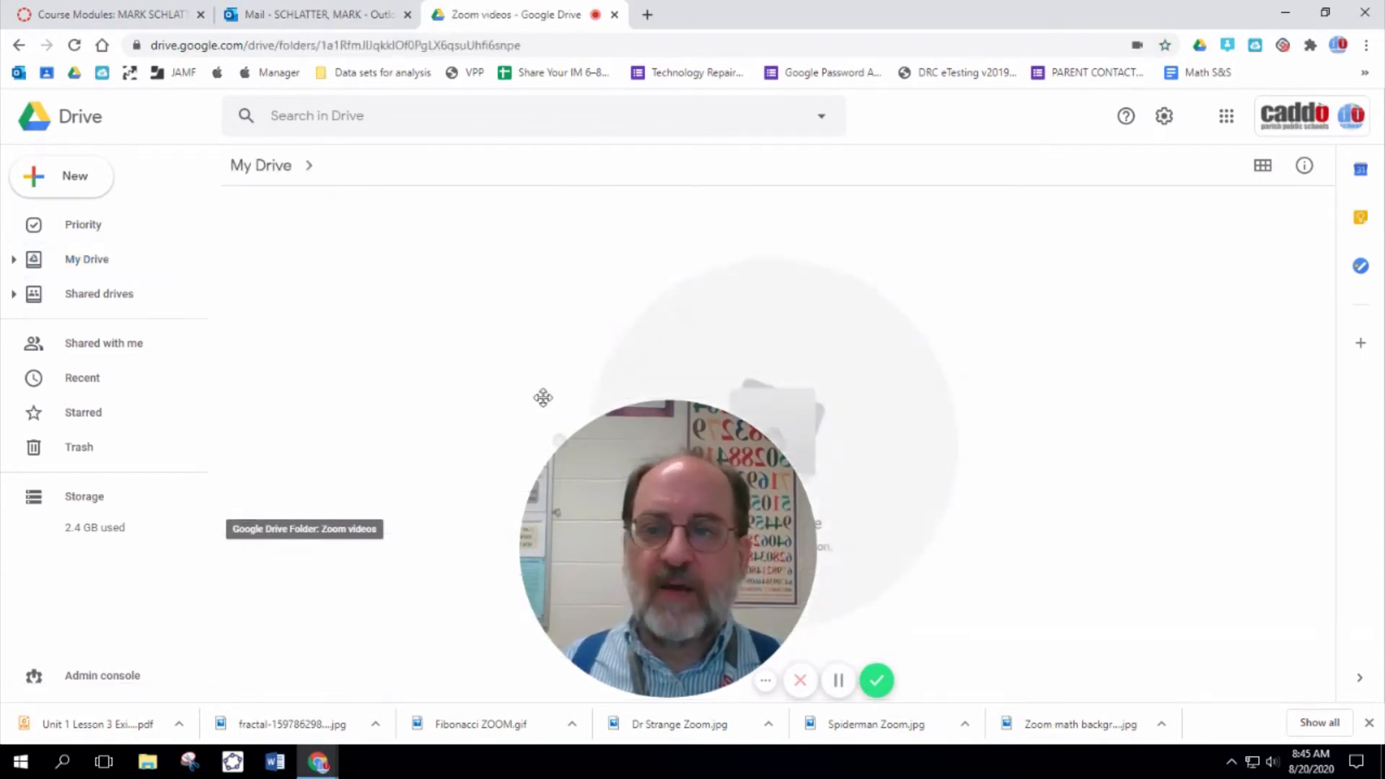
click(39, 181)
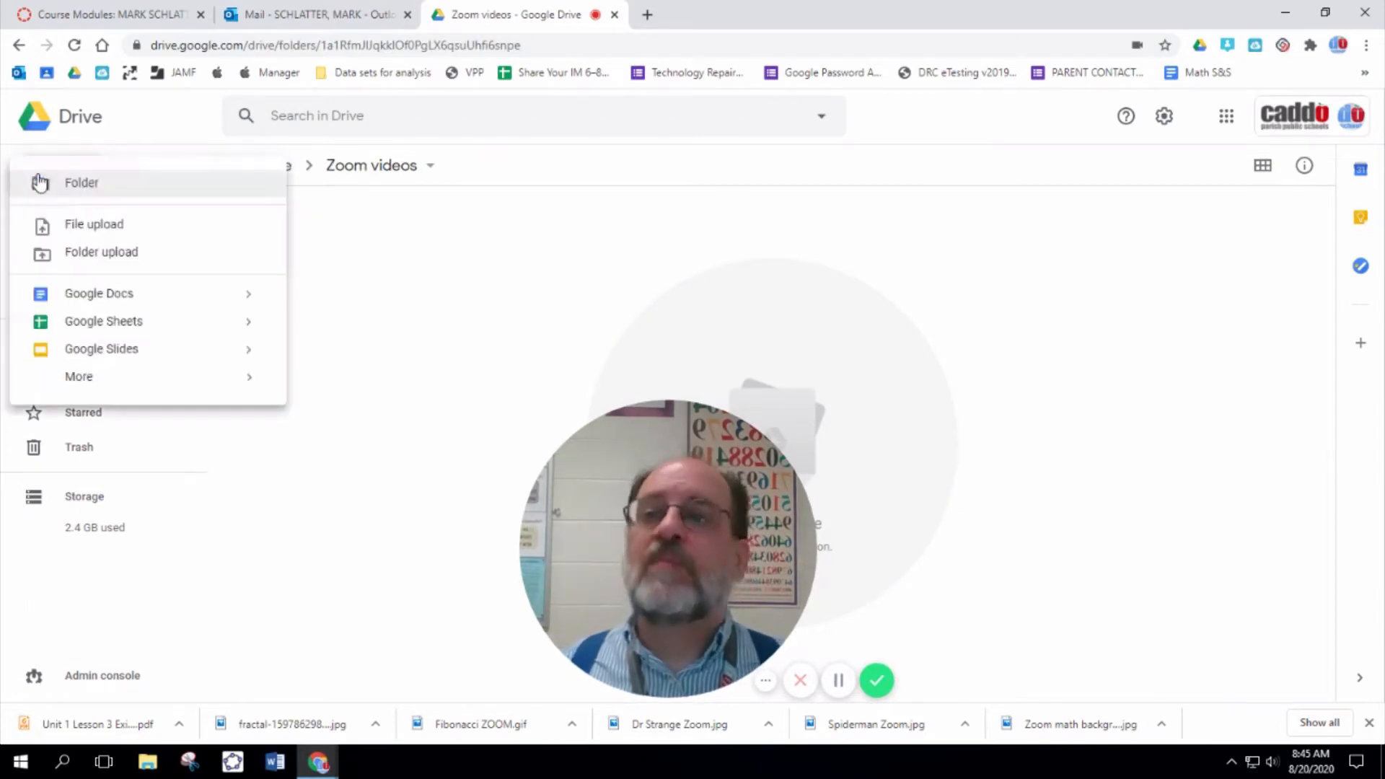
click(69, 227)
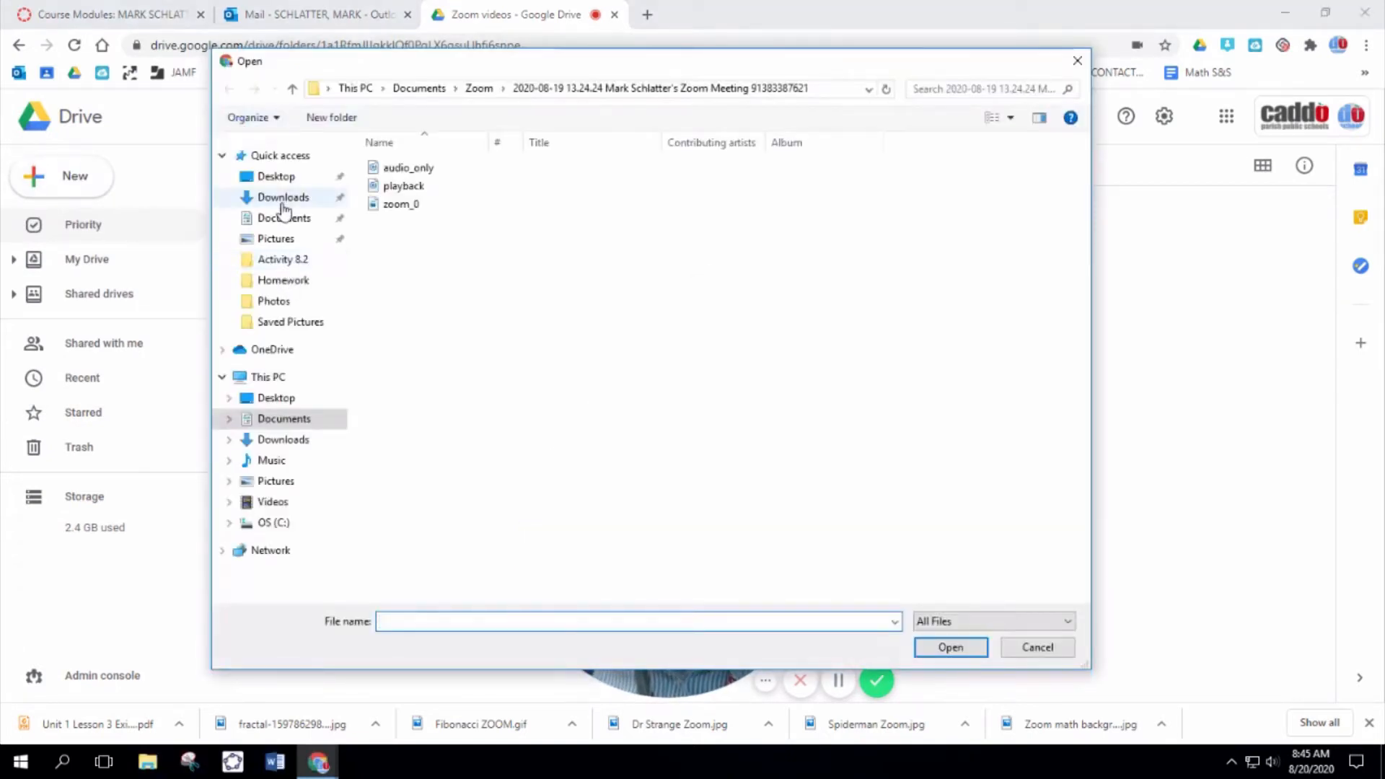
Browse to the Zoom folder inside Documents for the upload and widen the Name column to read the folder names
drag(431, 77, 459, 74)
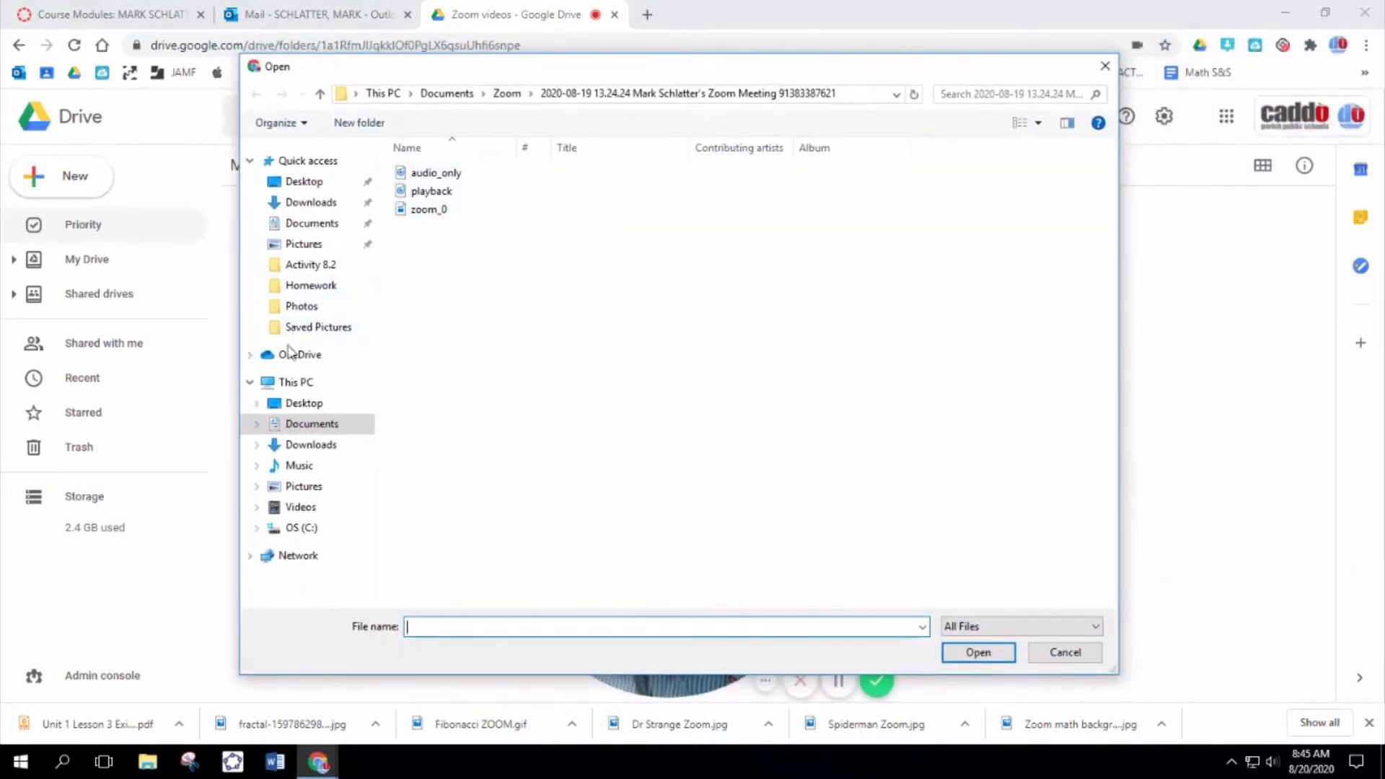
click(311, 225)
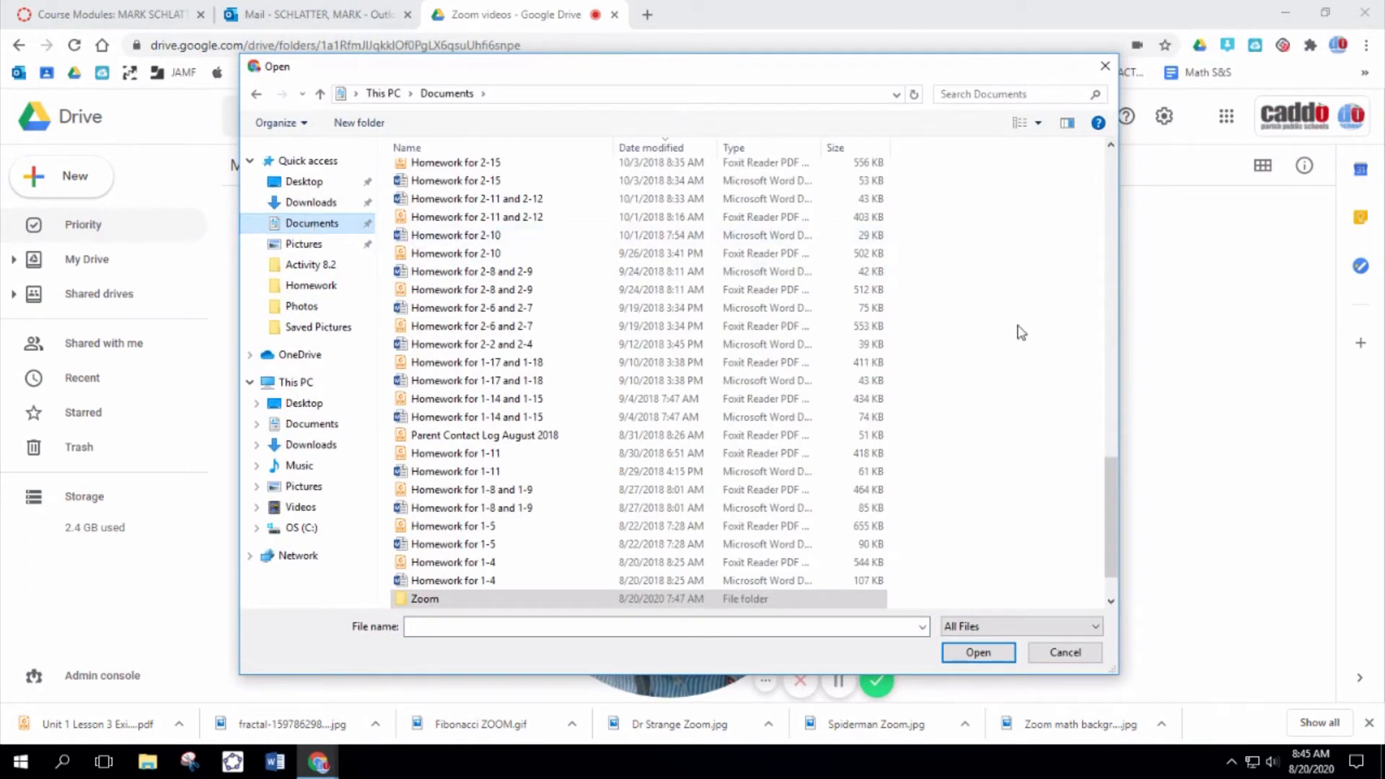
drag(1108, 462, 1109, 525)
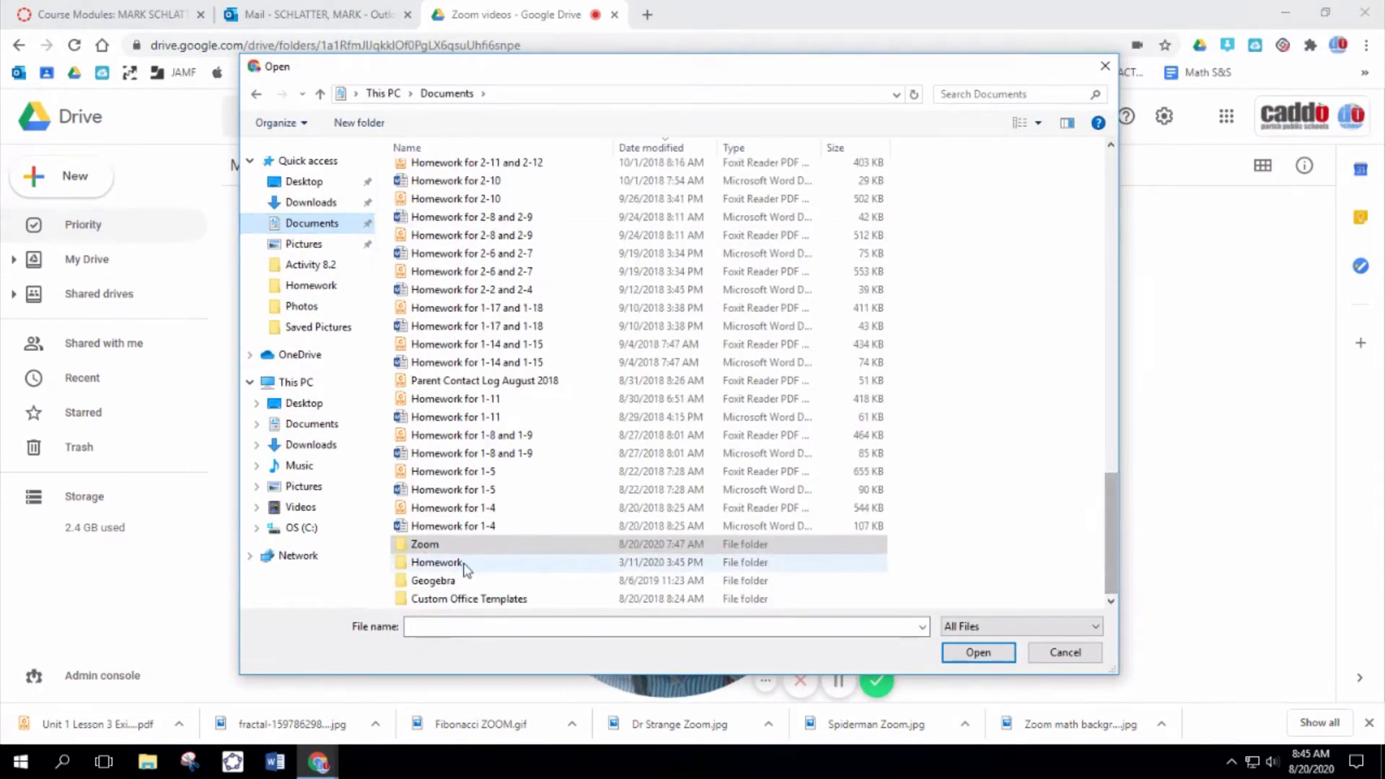
double_click(449, 546)
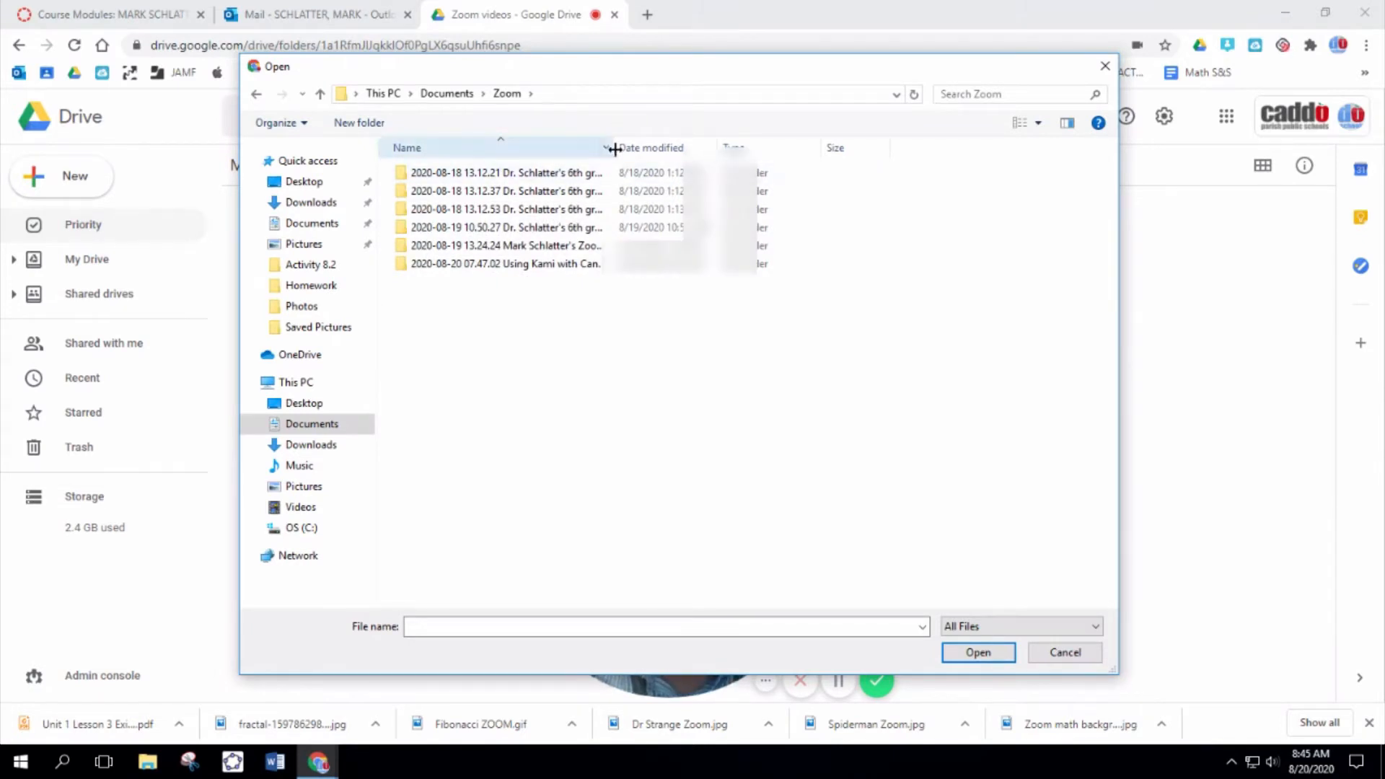
drag(614, 148, 765, 148)
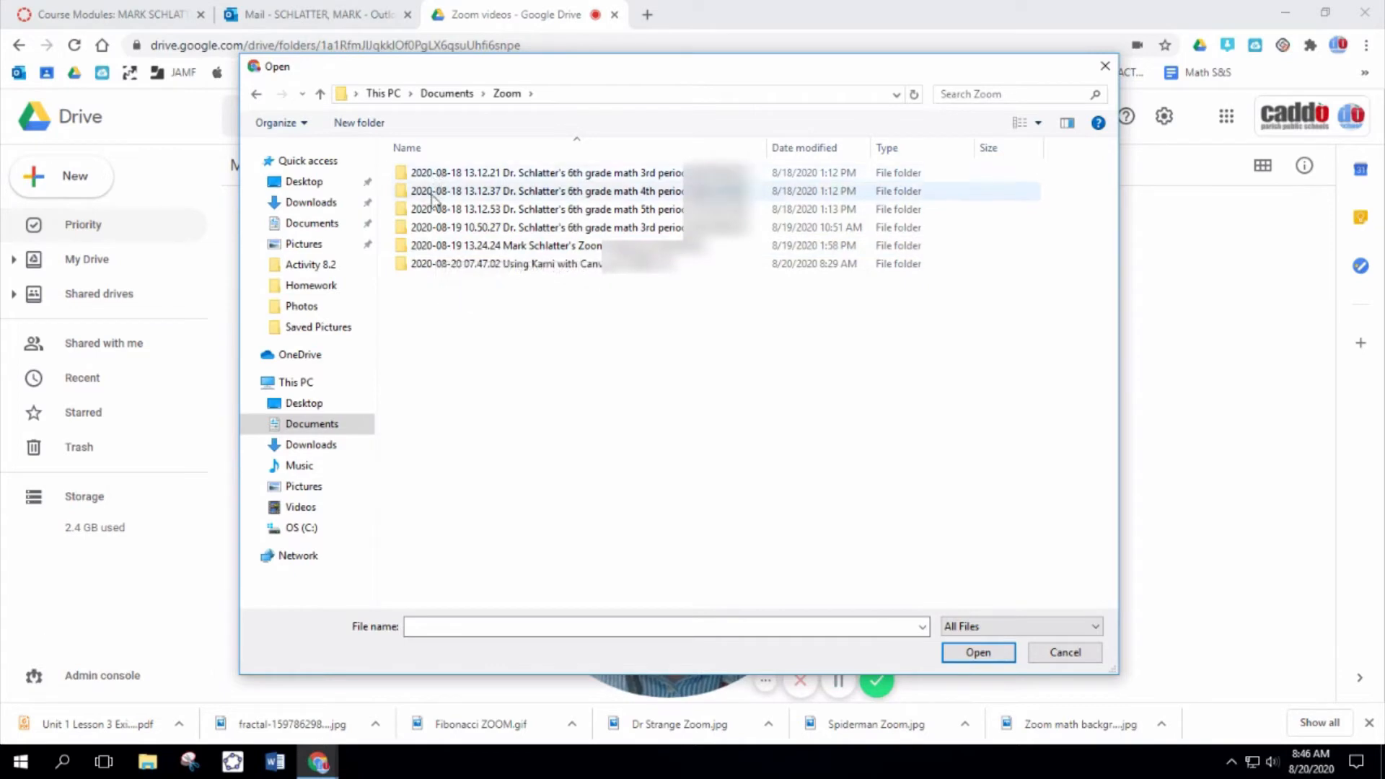
Upload the zoom_0 video from the meeting folder dated 2020-08-19 13.24.24
click(513, 250)
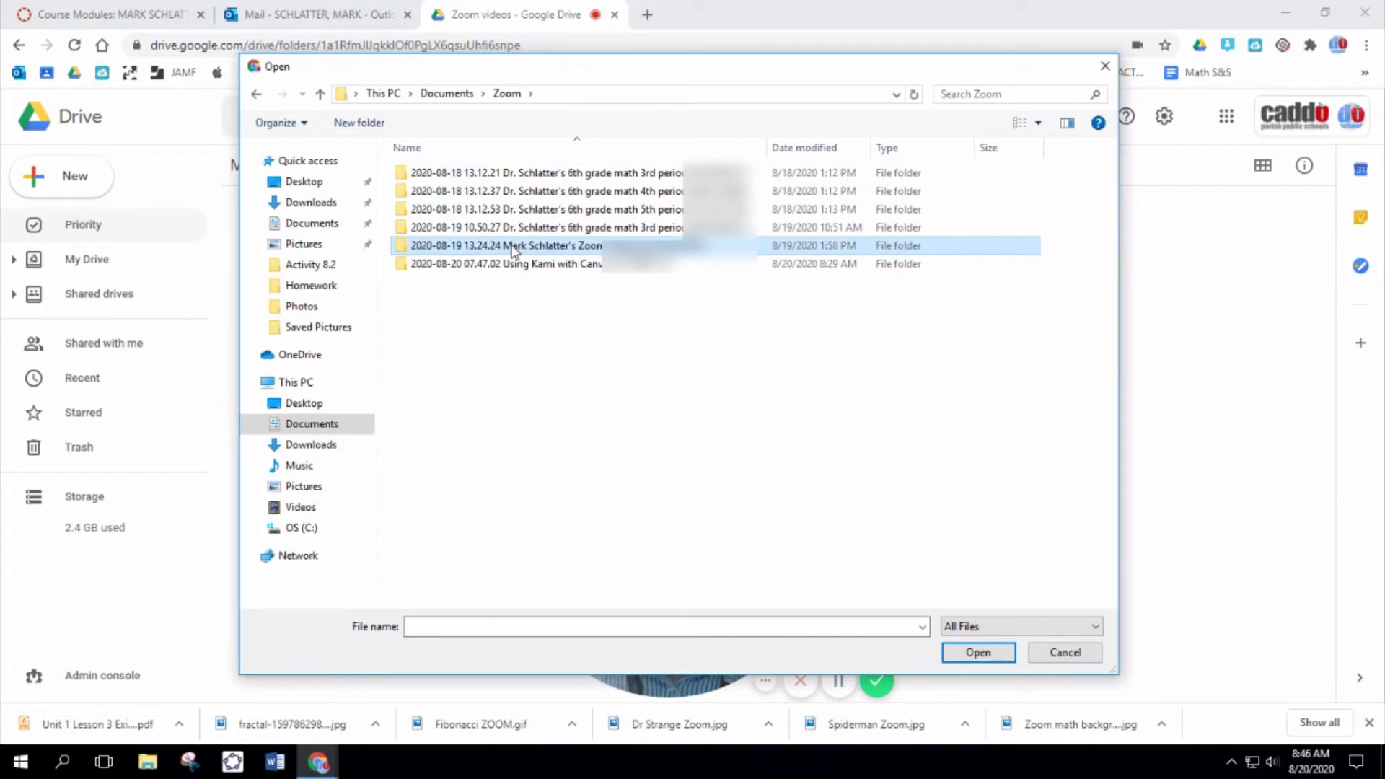
double_click(408, 249)
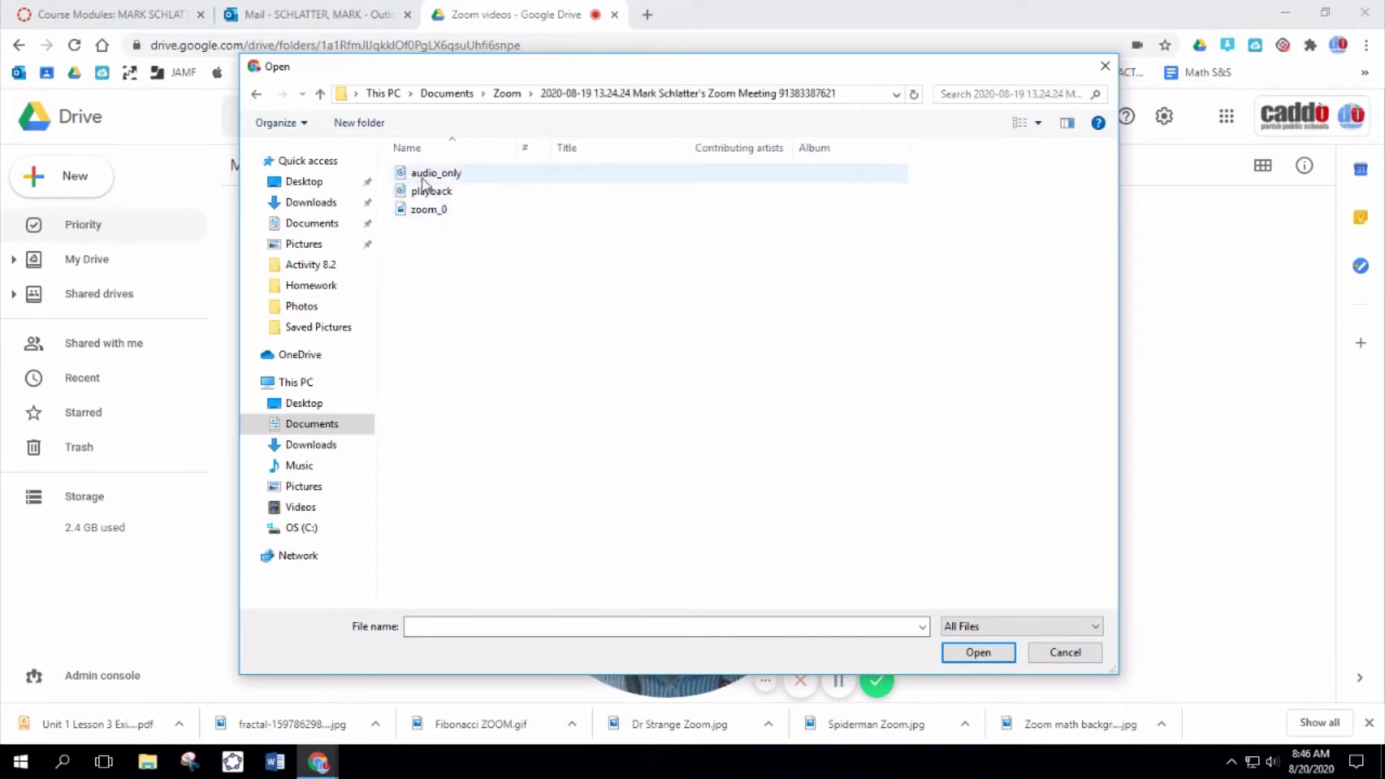
click(436, 217)
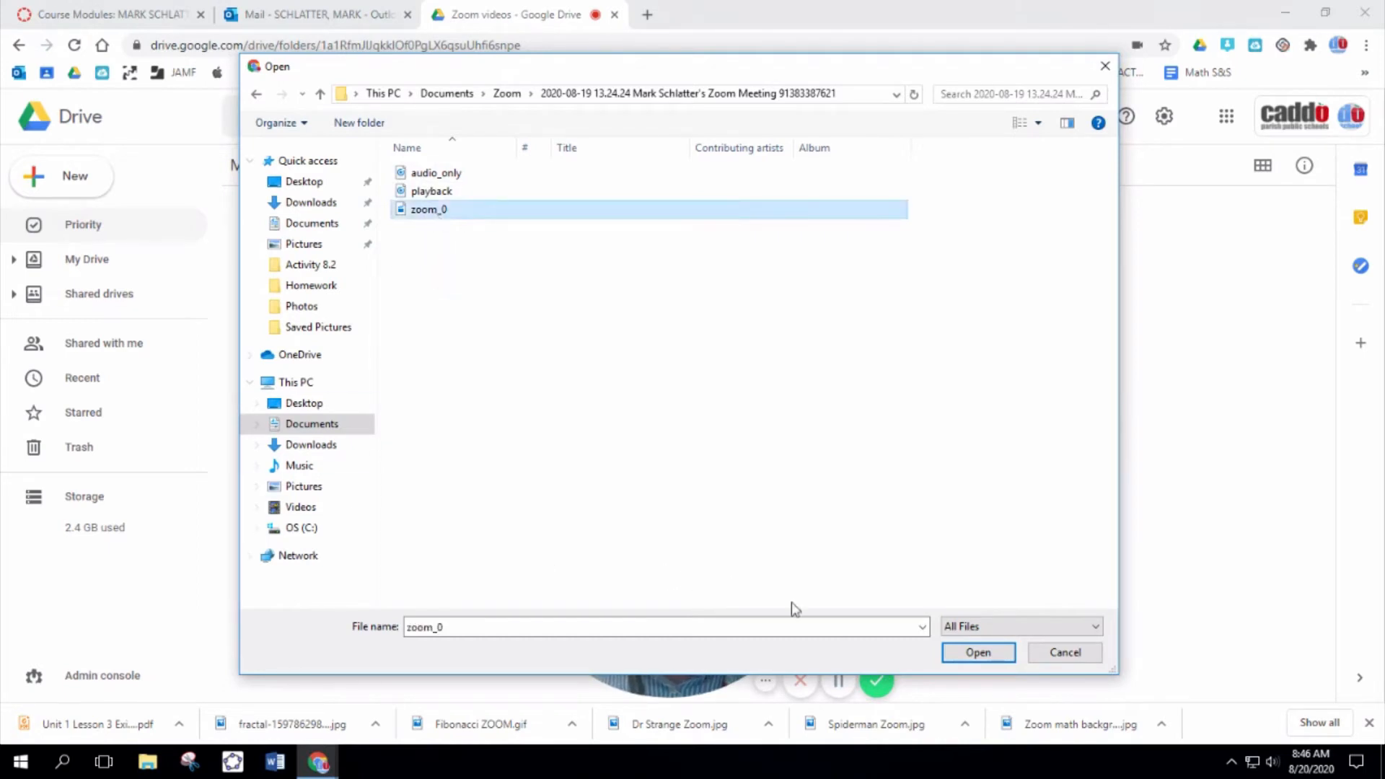
click(988, 655)
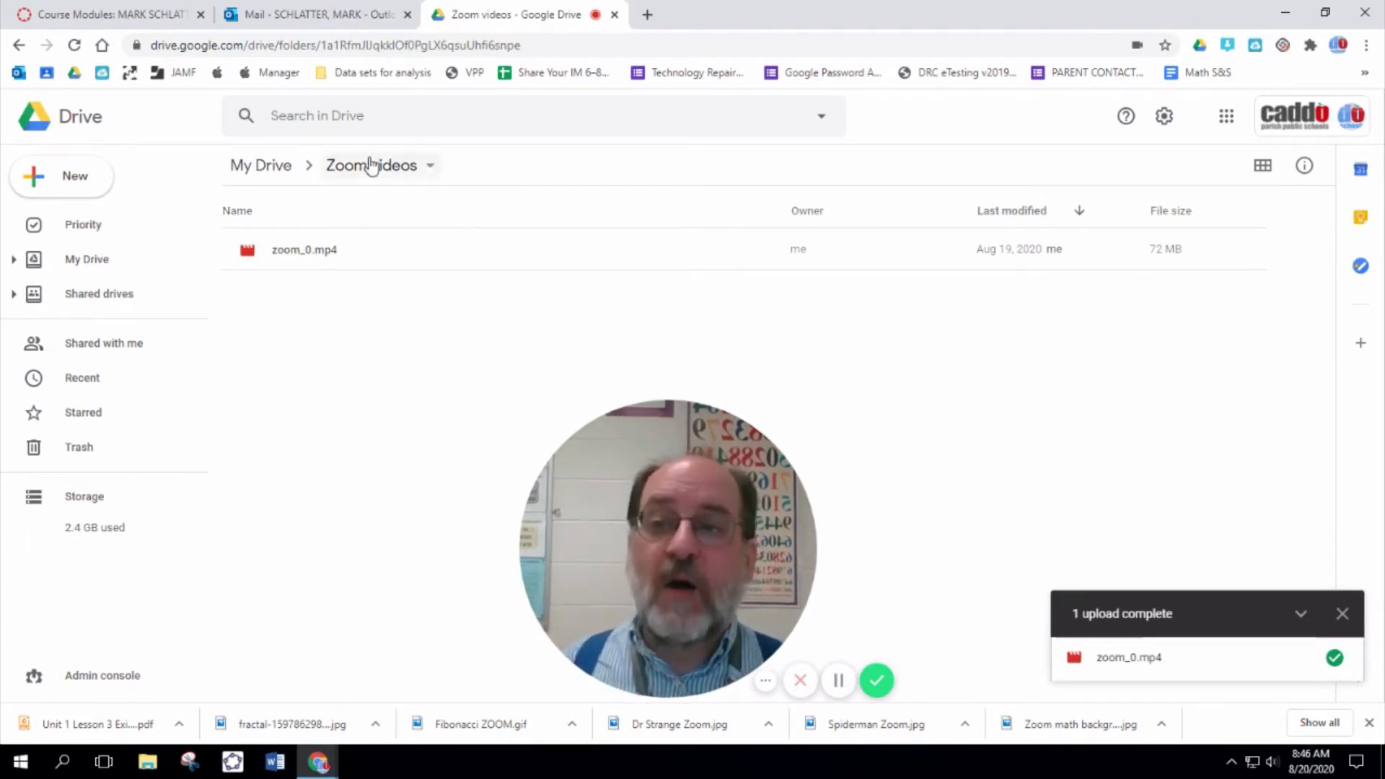
Rename the uploaded zoom_0.mp4 video as 8-19-2020 4th period.mp4
click(307, 252)
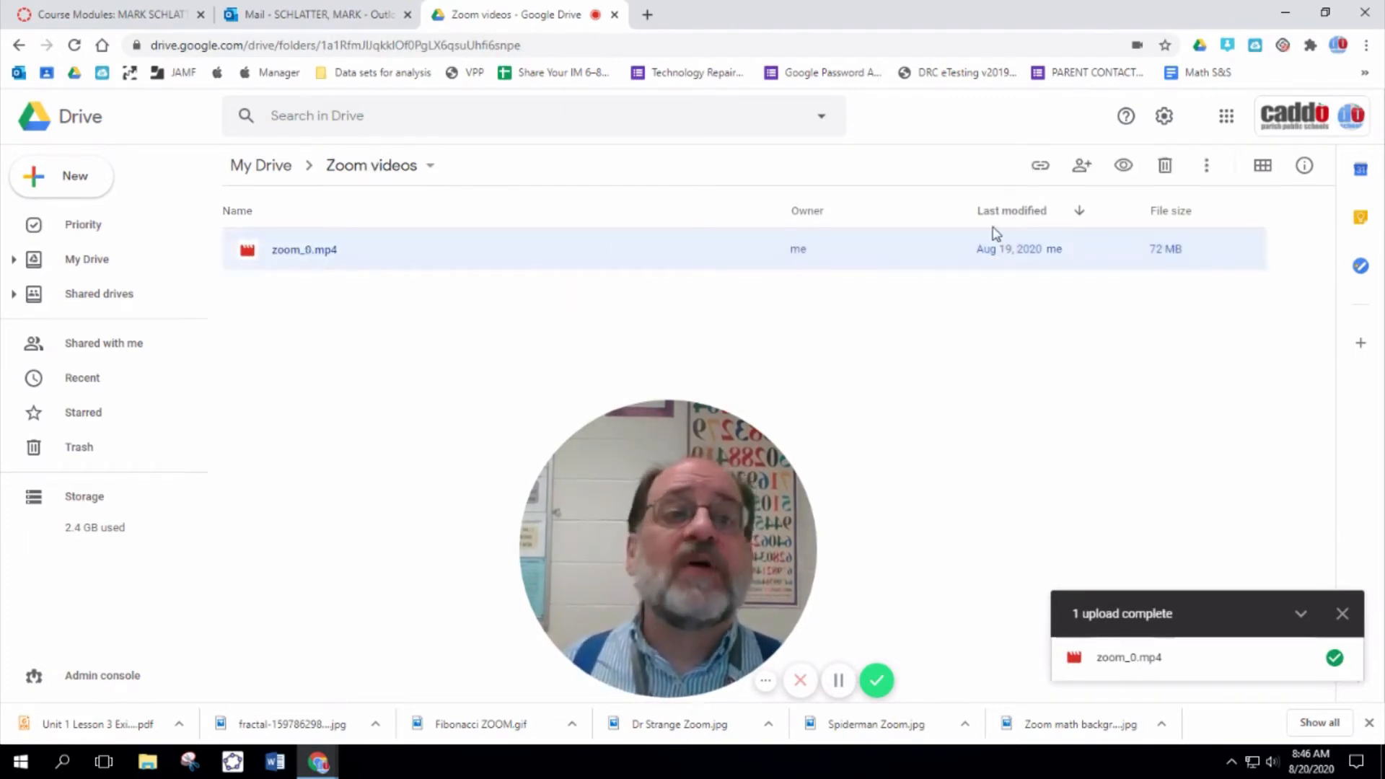
click(1207, 169)
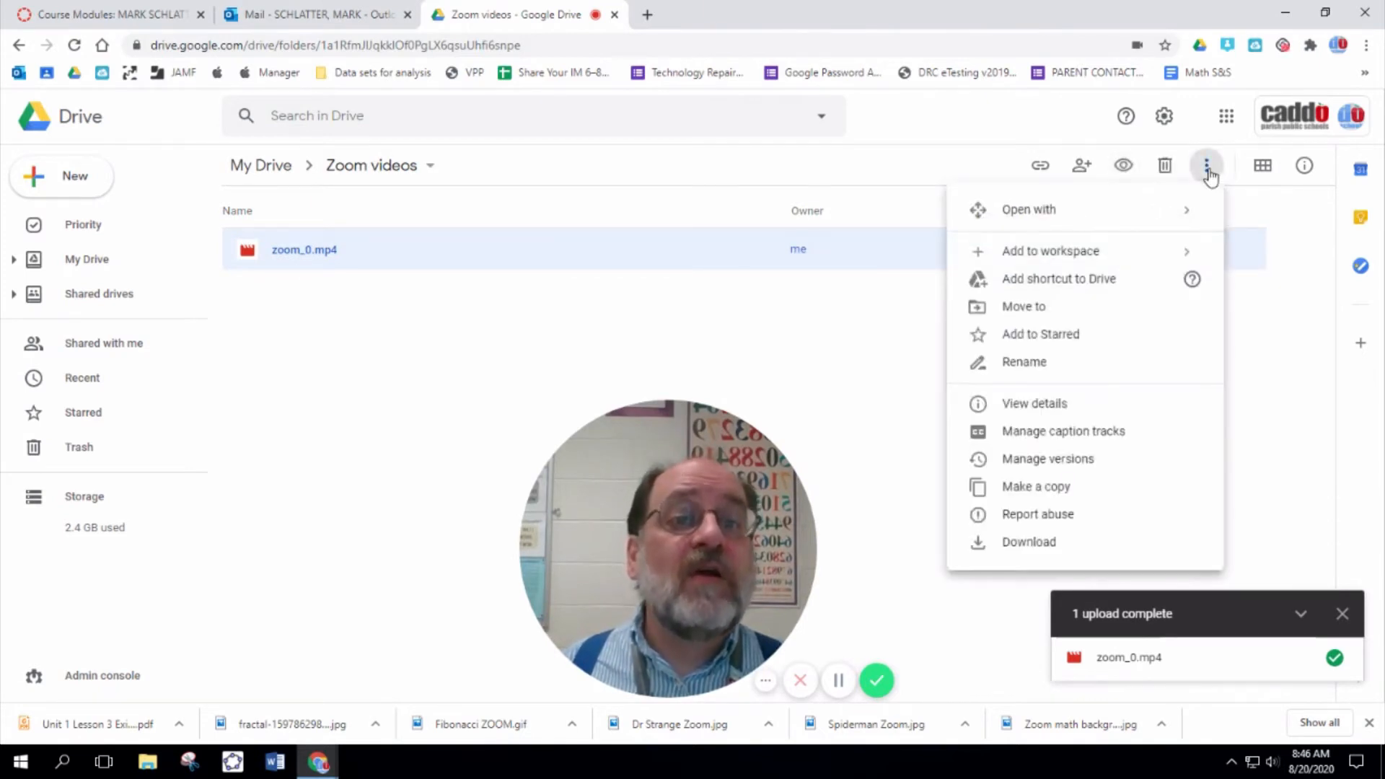
click(1079, 363)
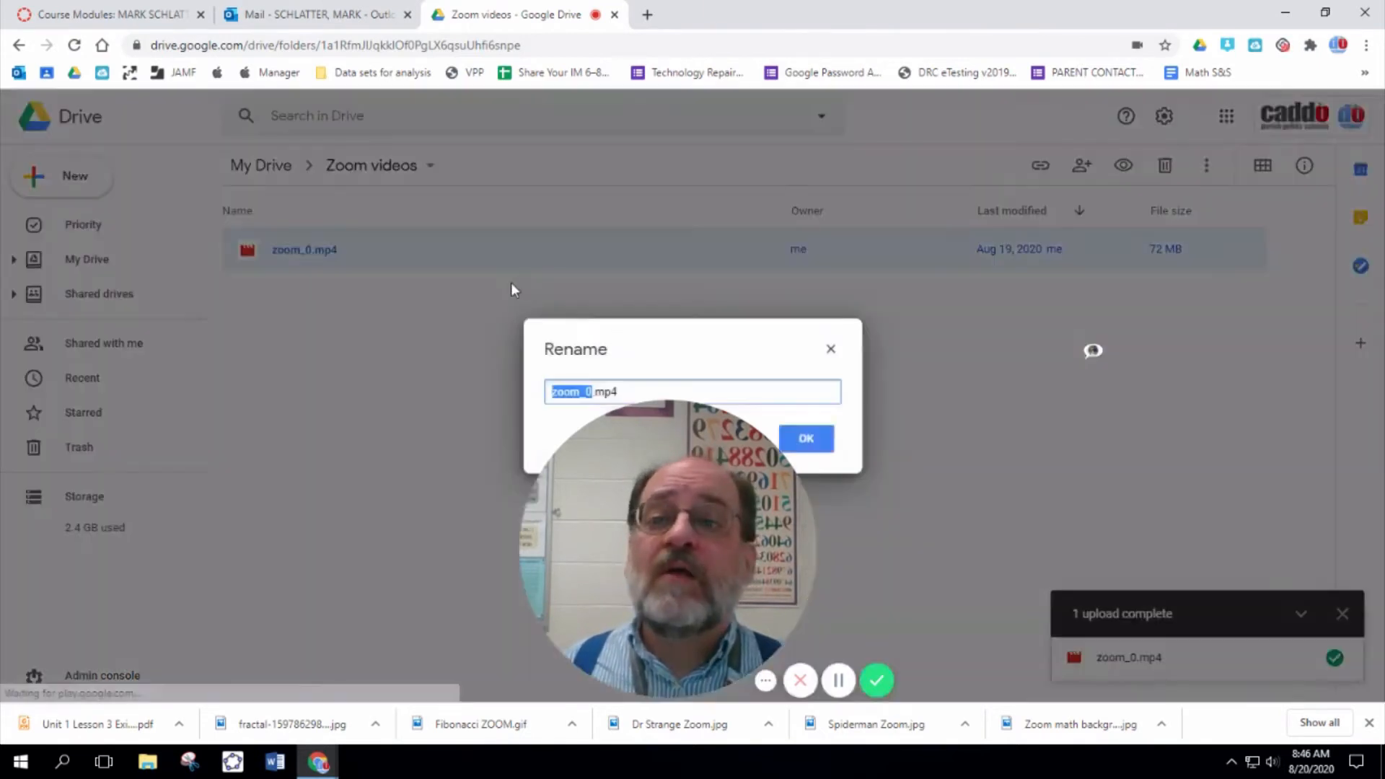
drag(696, 521, 338, 511)
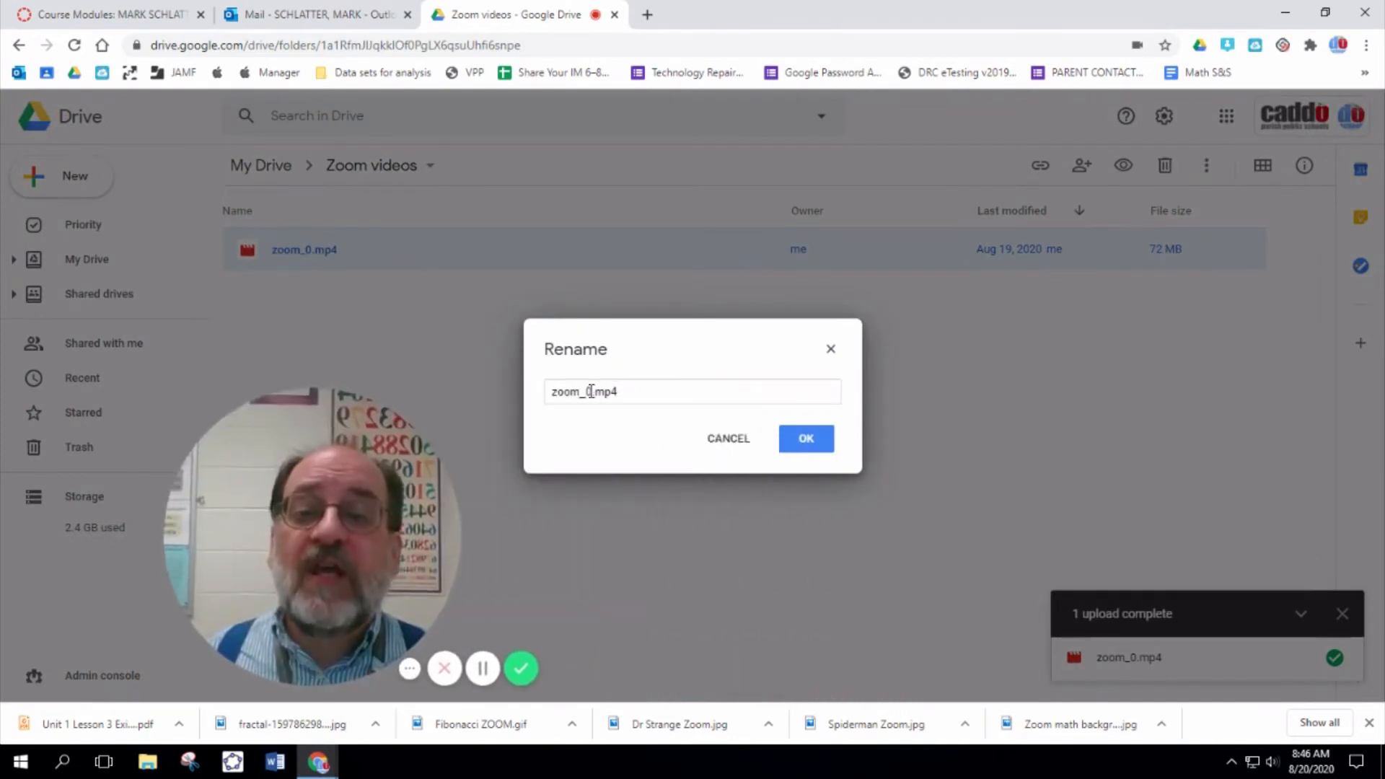
drag(590, 392, 534, 390)
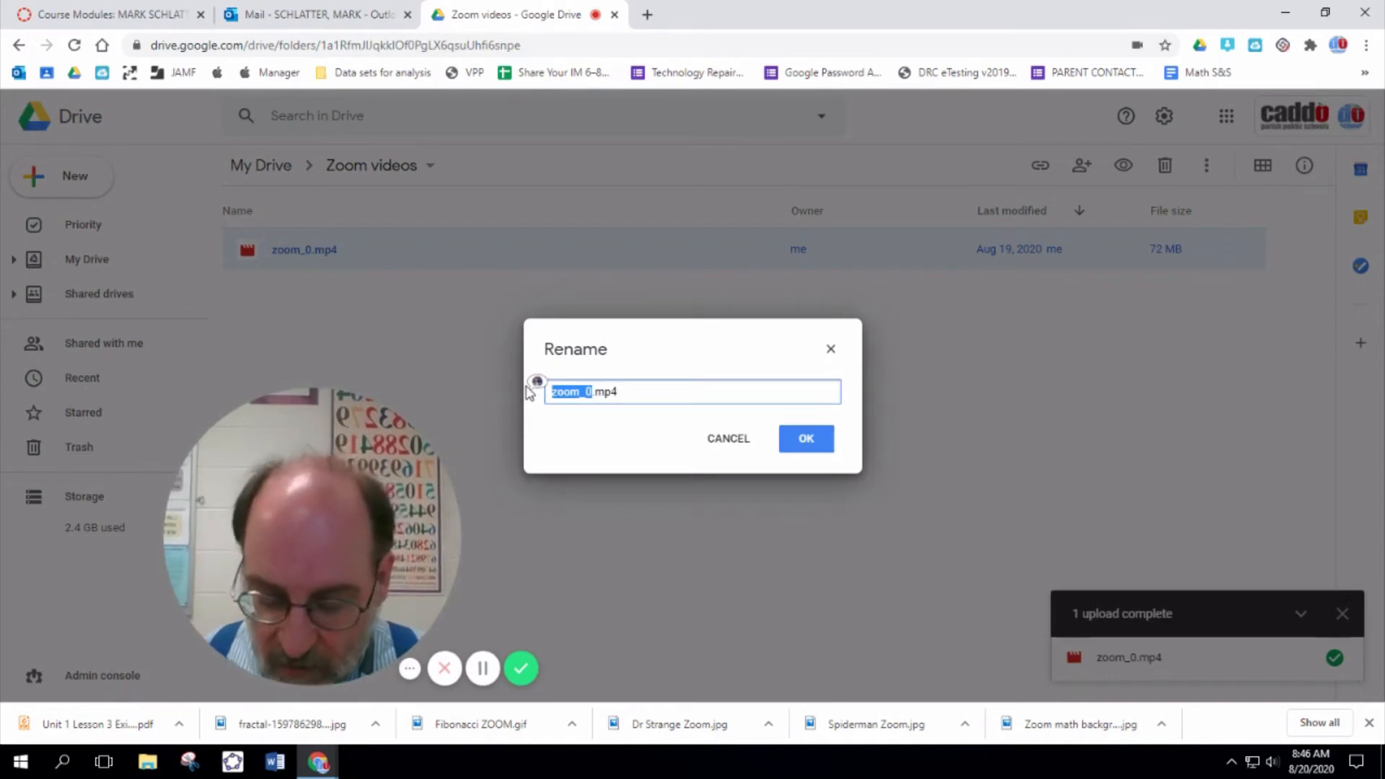
text(8-19-22)
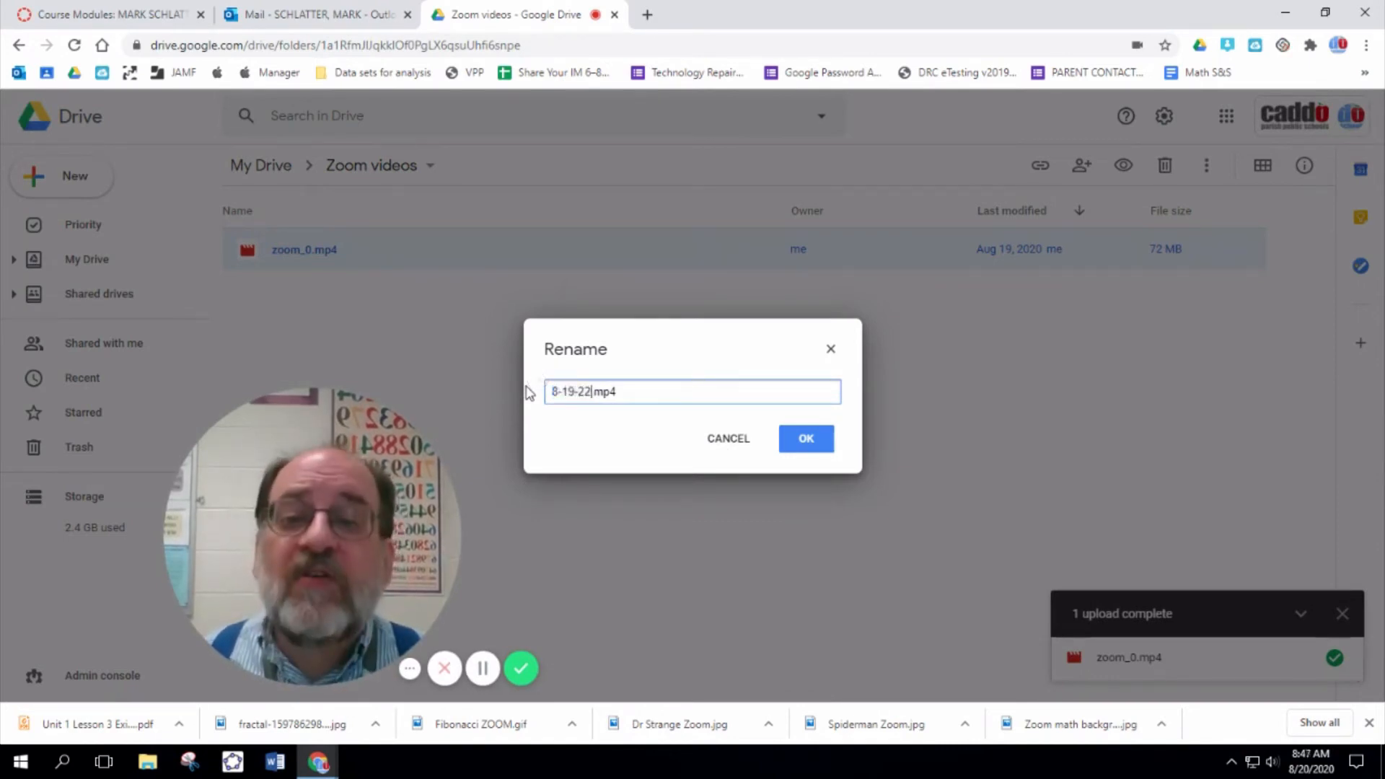
key(BackSpace)
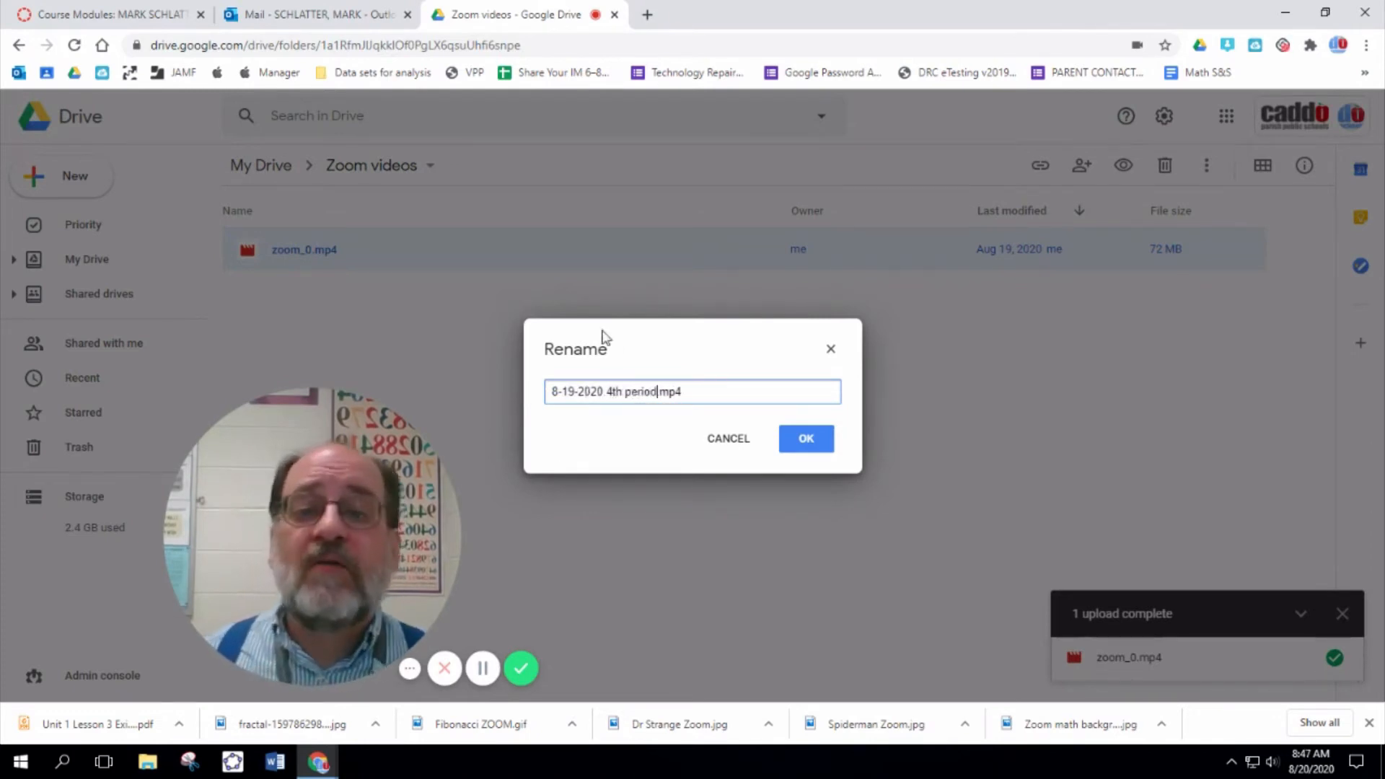
click(817, 441)
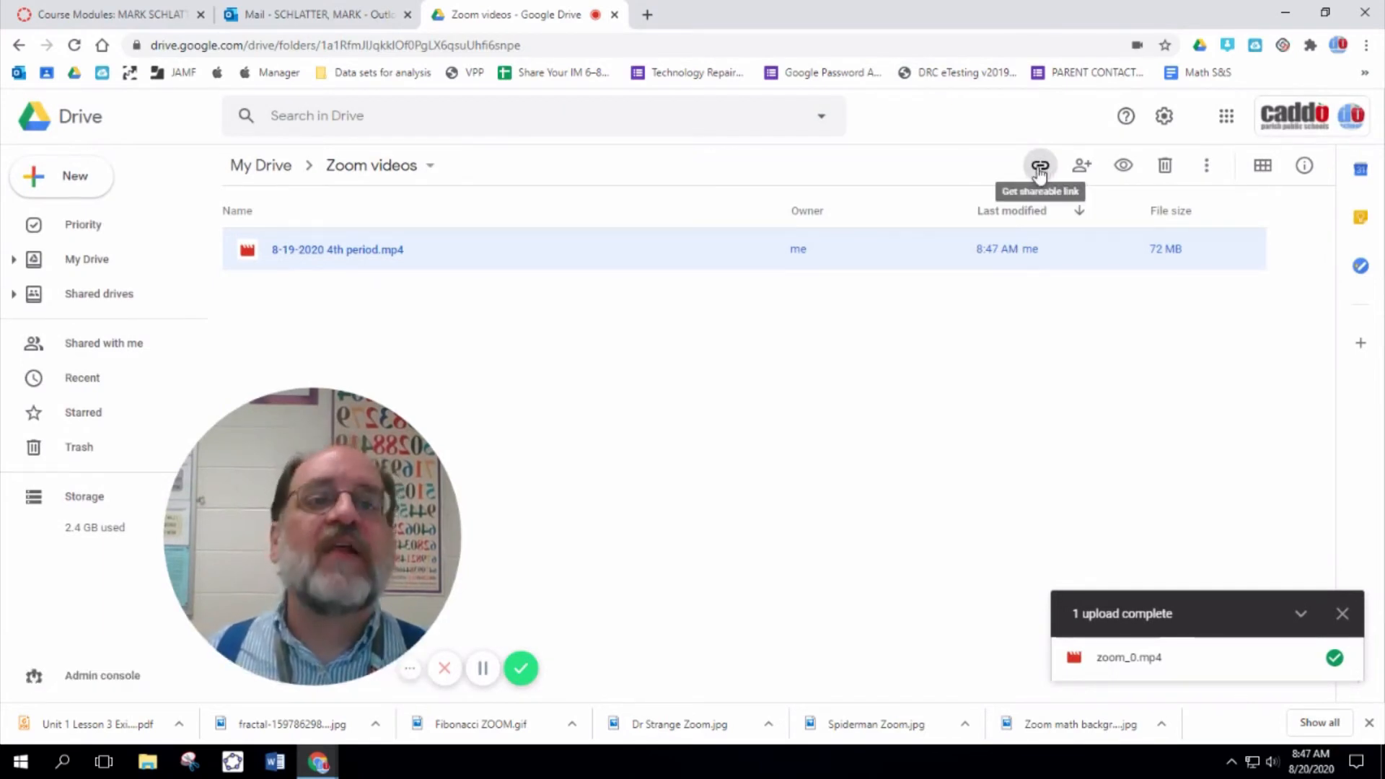
Set the renamed video's link sharing to Caddo Parish Schools and copy the shareable link
click(1039, 172)
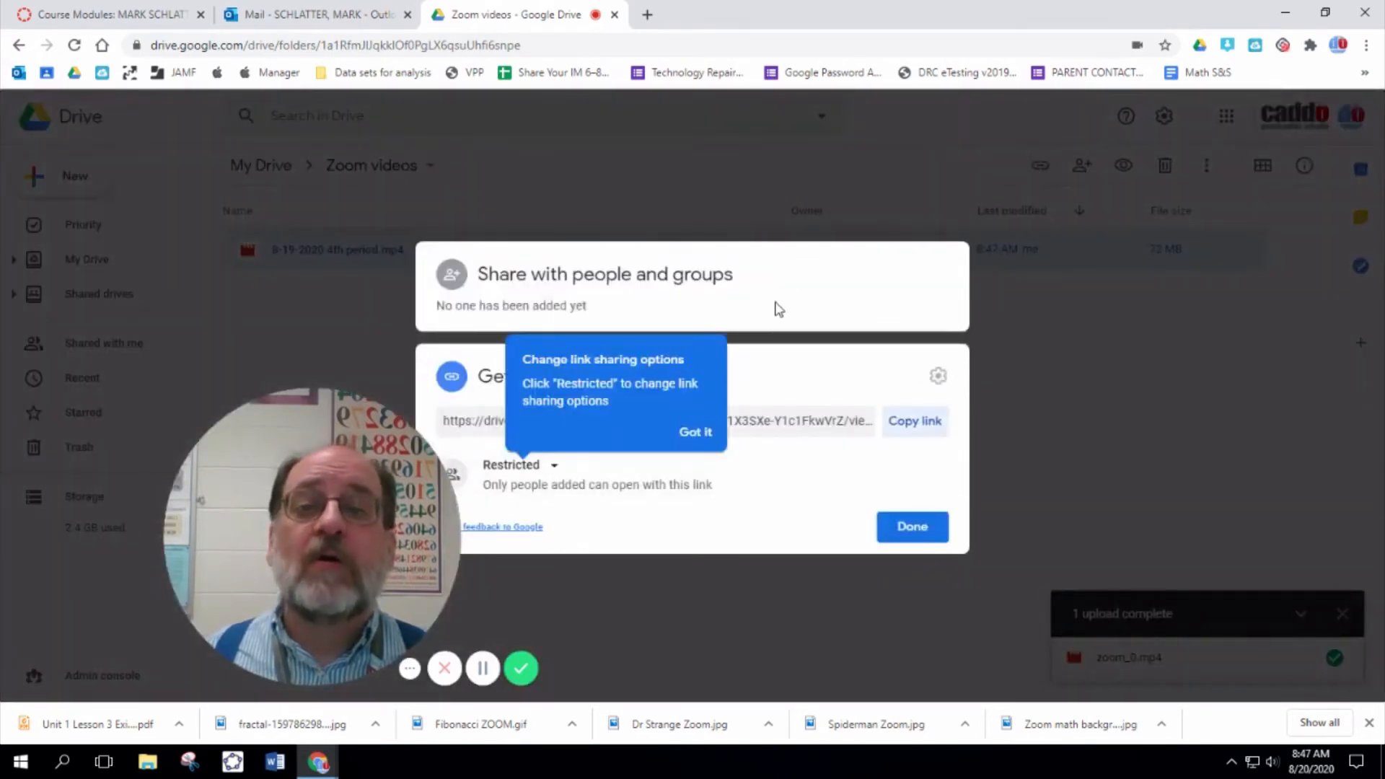
drag(299, 485, 199, 481)
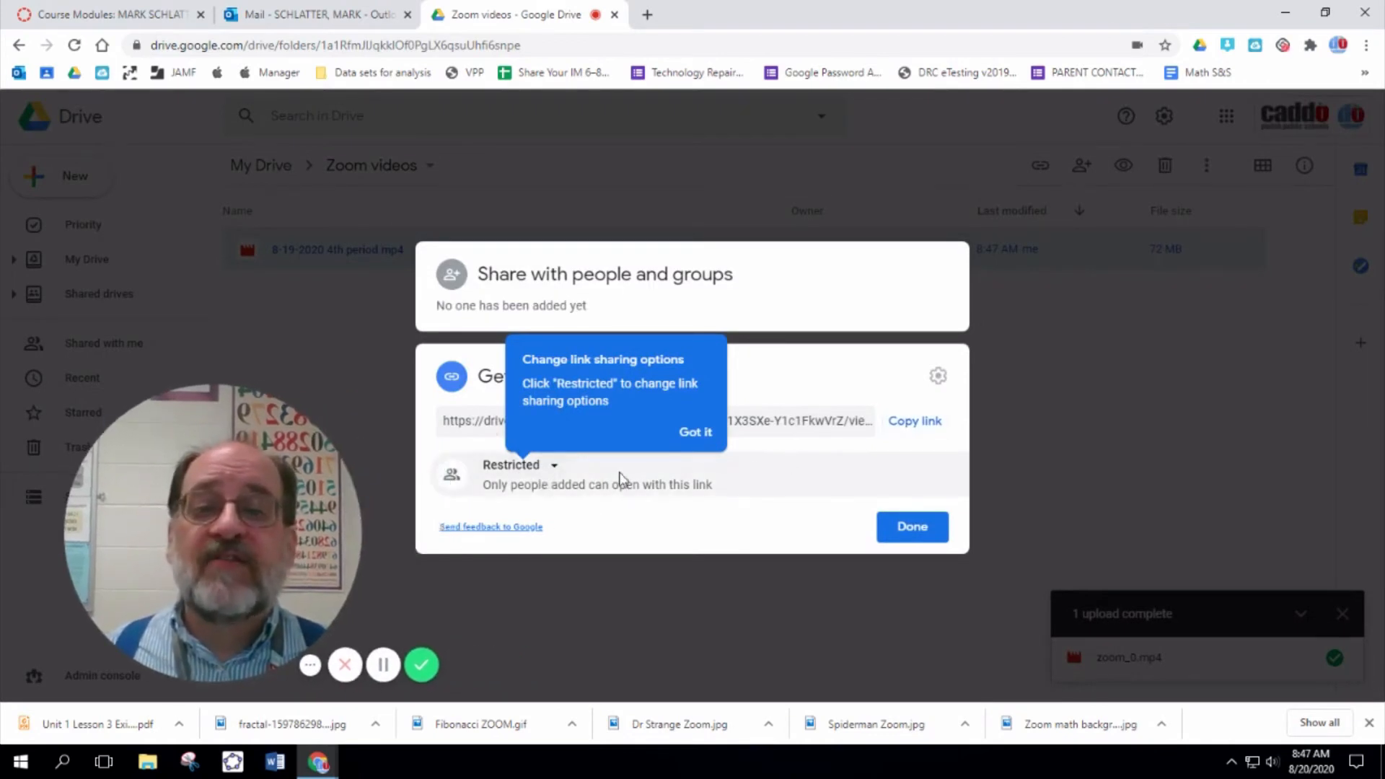
click(553, 468)
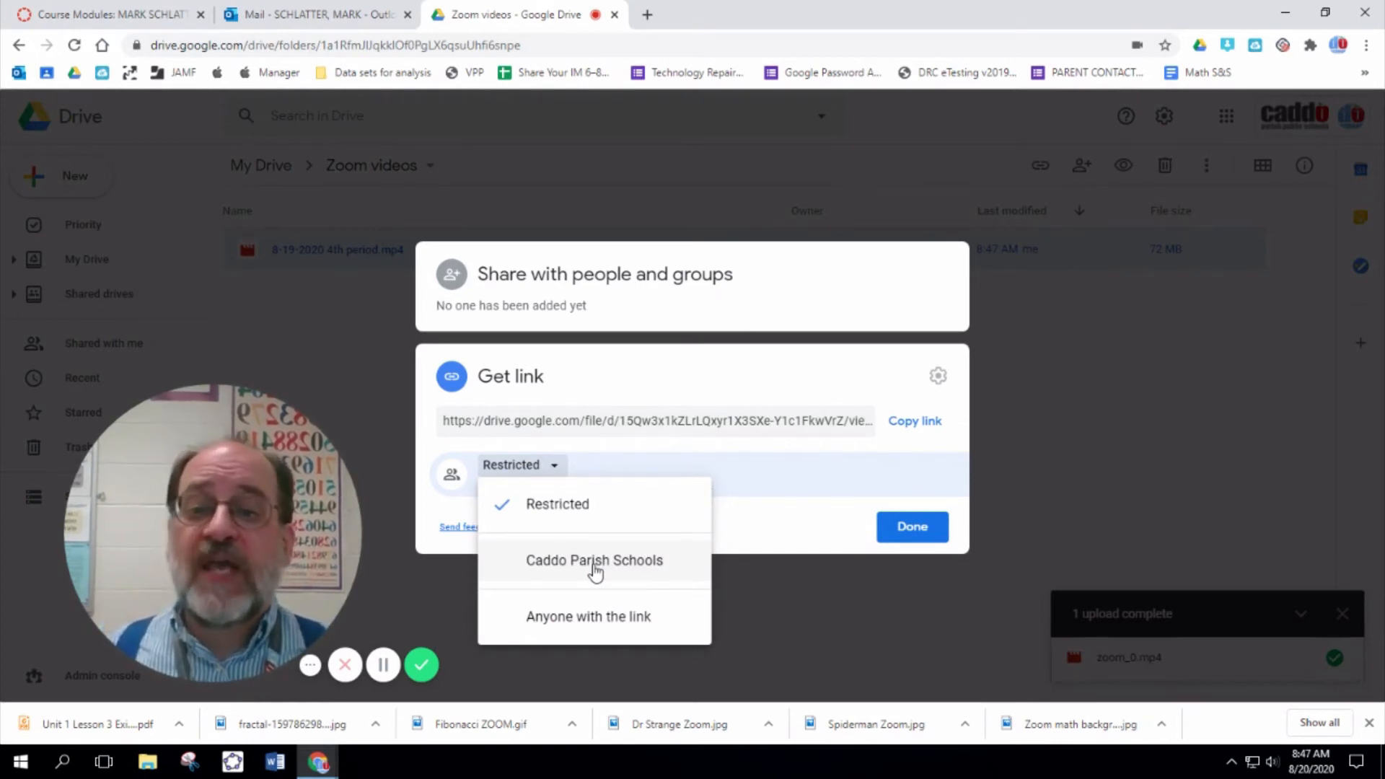
click(595, 570)
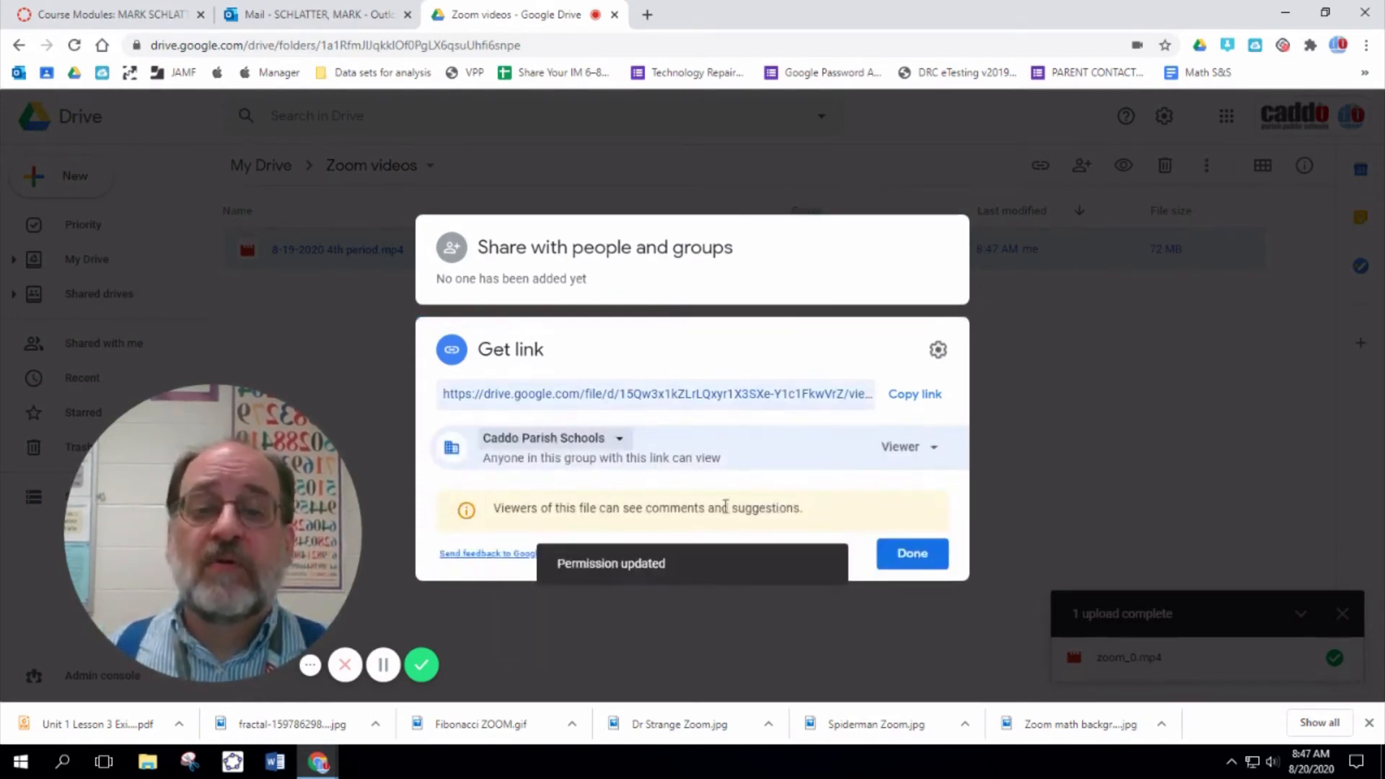
click(922, 399)
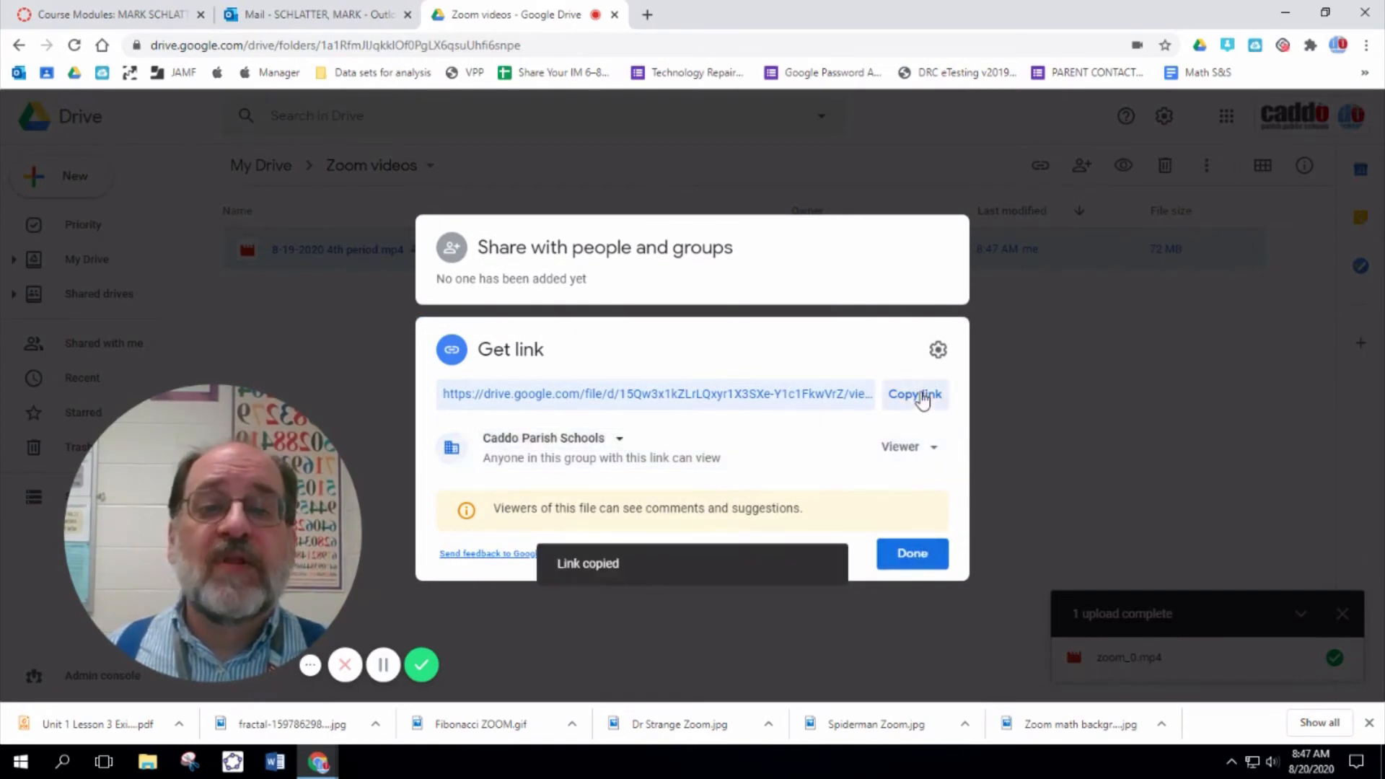
click(913, 553)
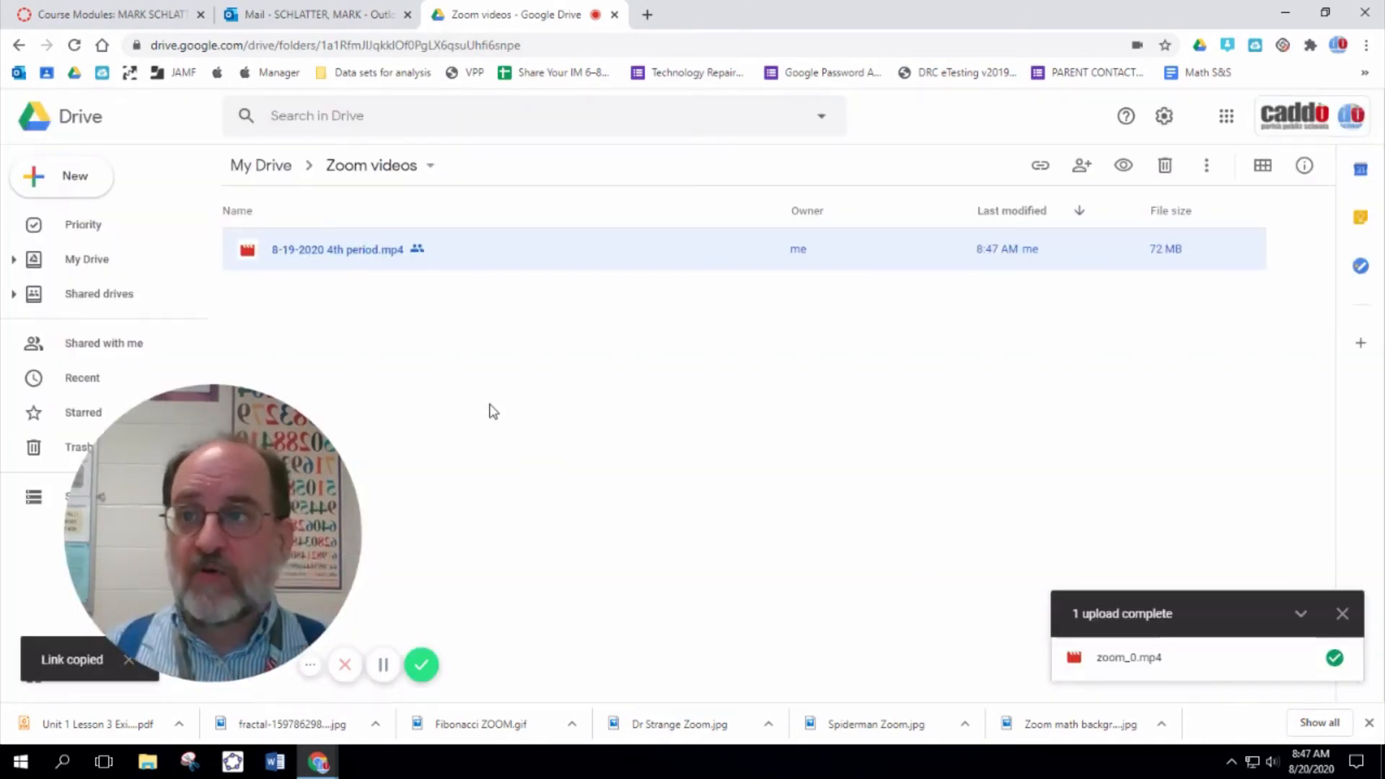
Switch to the Canvas course modules and start an External URL item in the Test Zoom videos module with the copied Drive link as its URL
click(78, 16)
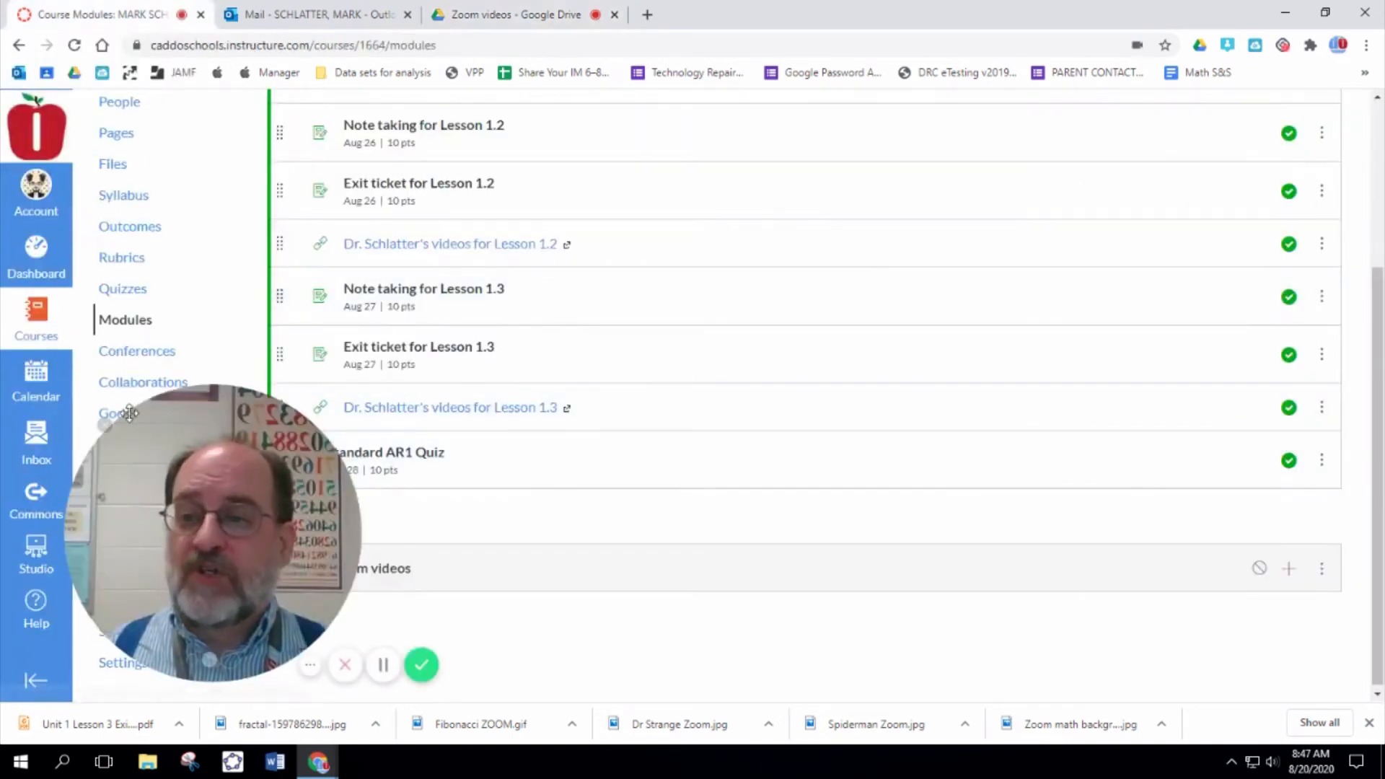
drag(175, 448, 122, 210)
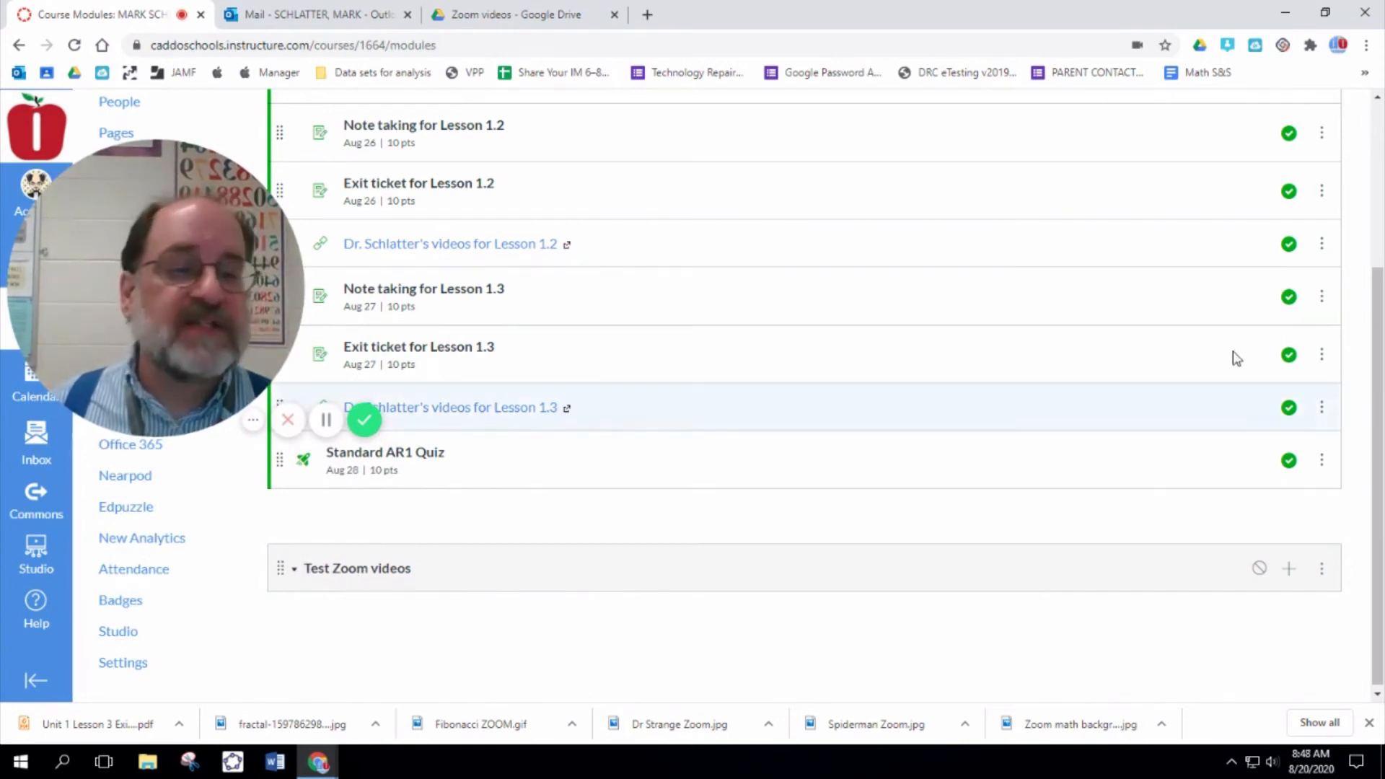
click(1288, 568)
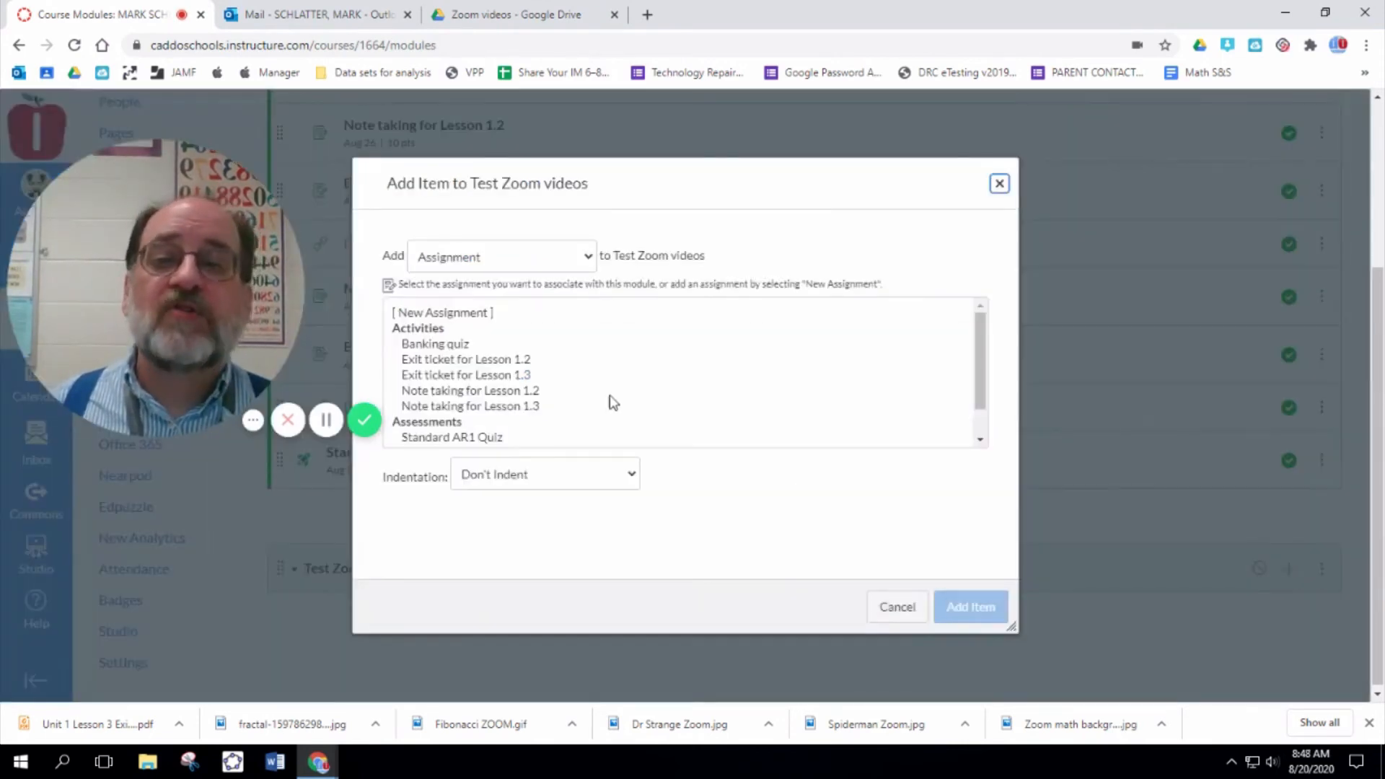
click(588, 259)
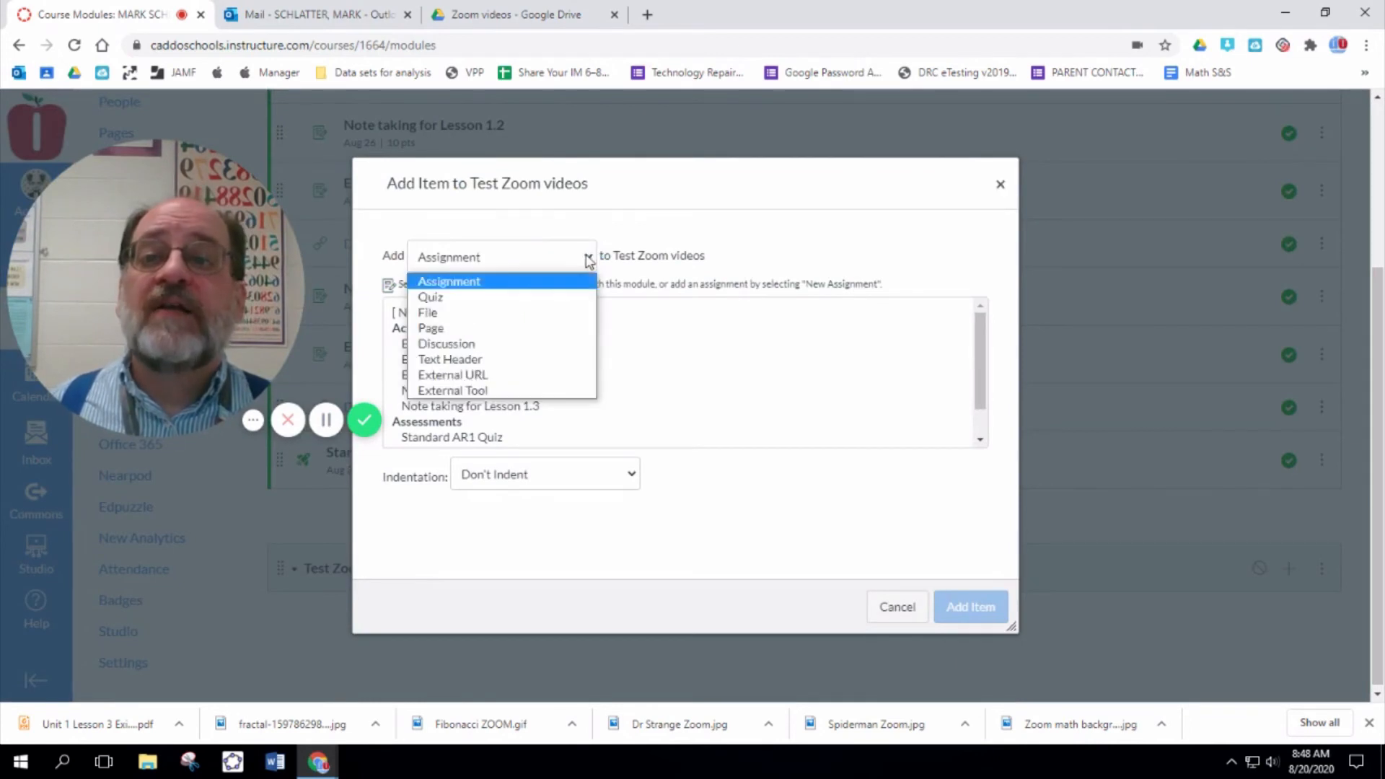
click(552, 376)
click(514, 315)
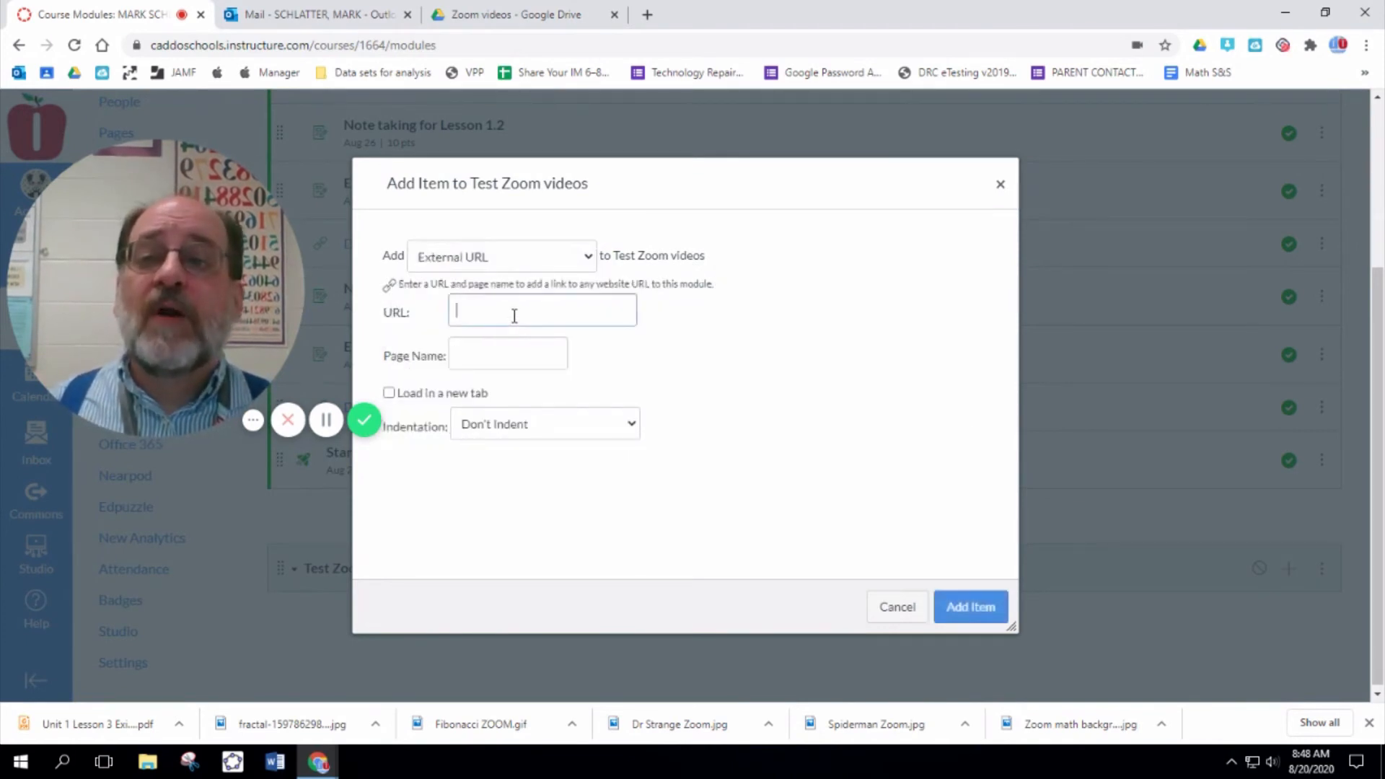
right_click(514, 315)
click(546, 418)
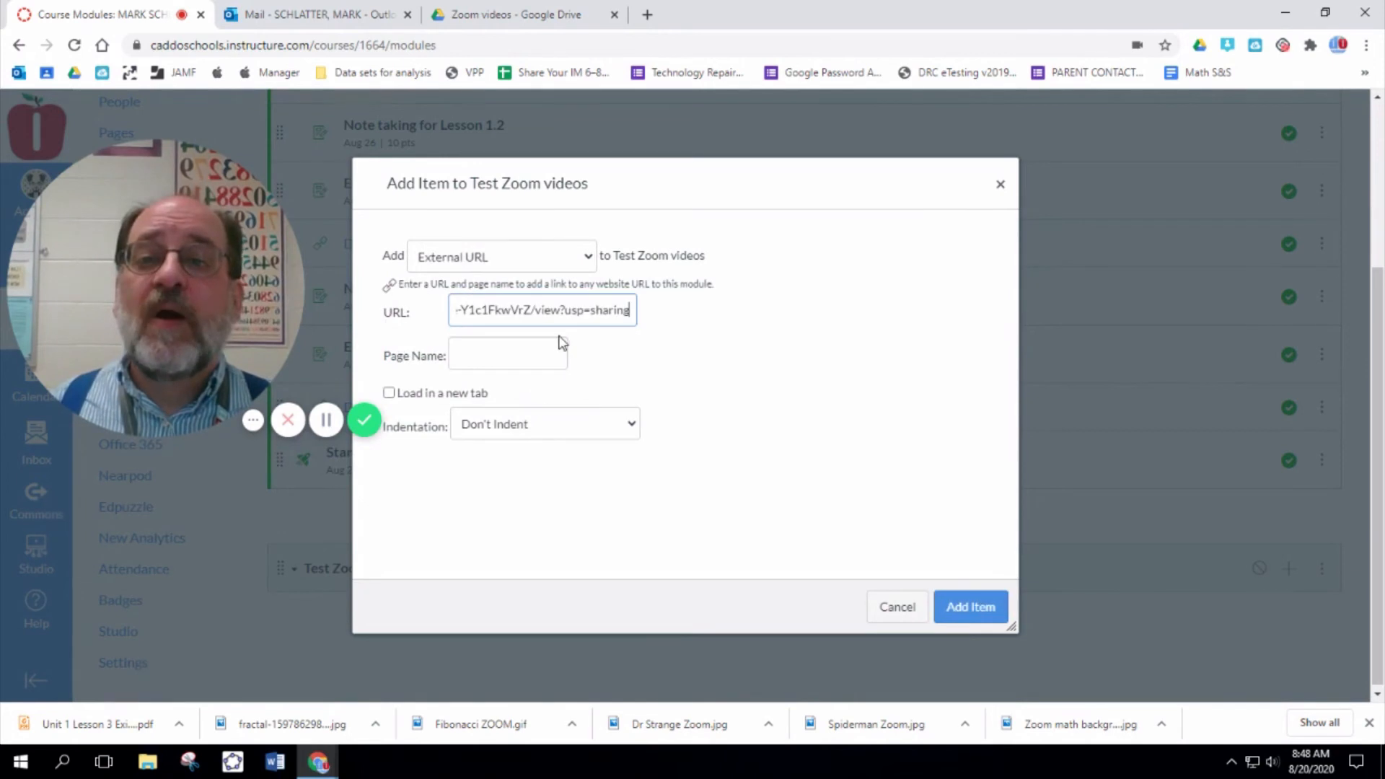
Name the link with 8-19-2020, the teacher's title and name, and 4th period, make it load in a new tab, and add it to the module
click(518, 352)
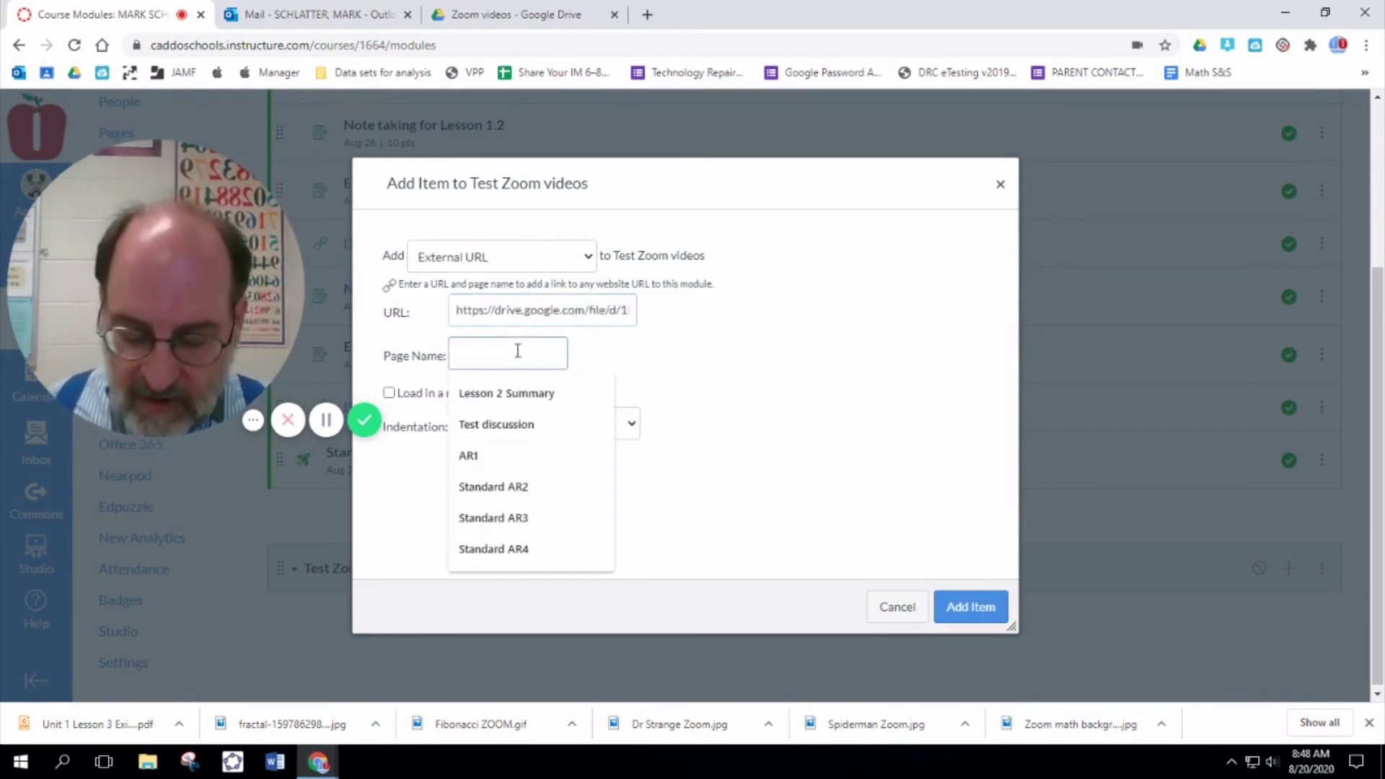
text(8-19-2)
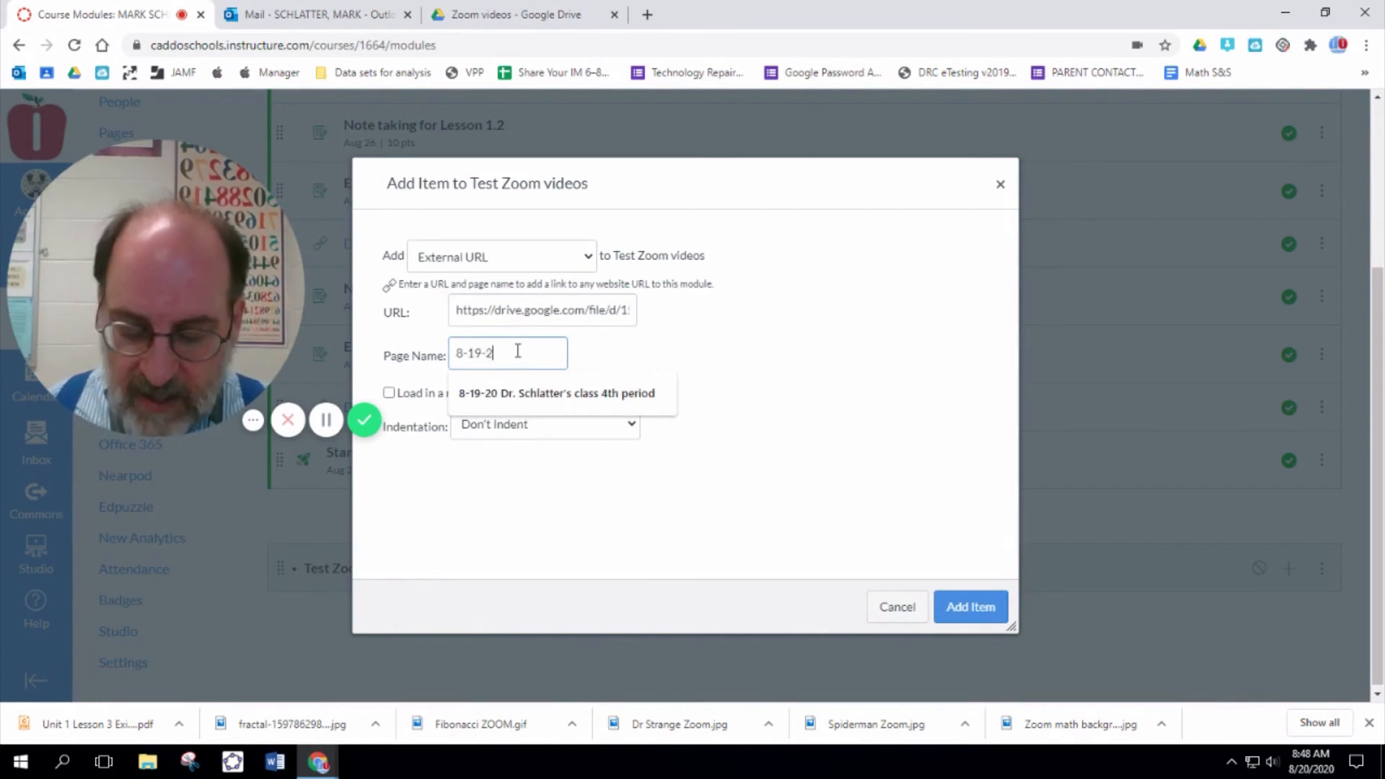
text(020 Dr. )
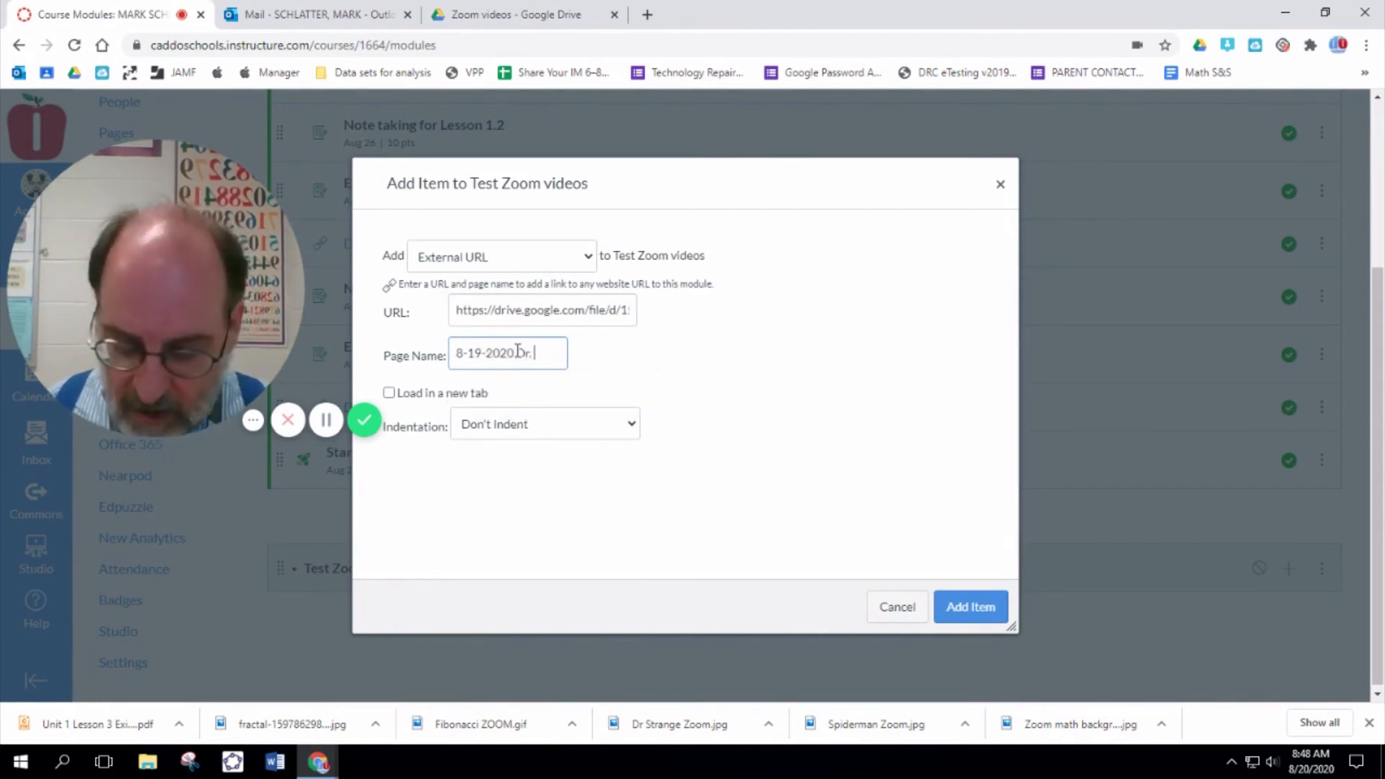
text(Schlatter )
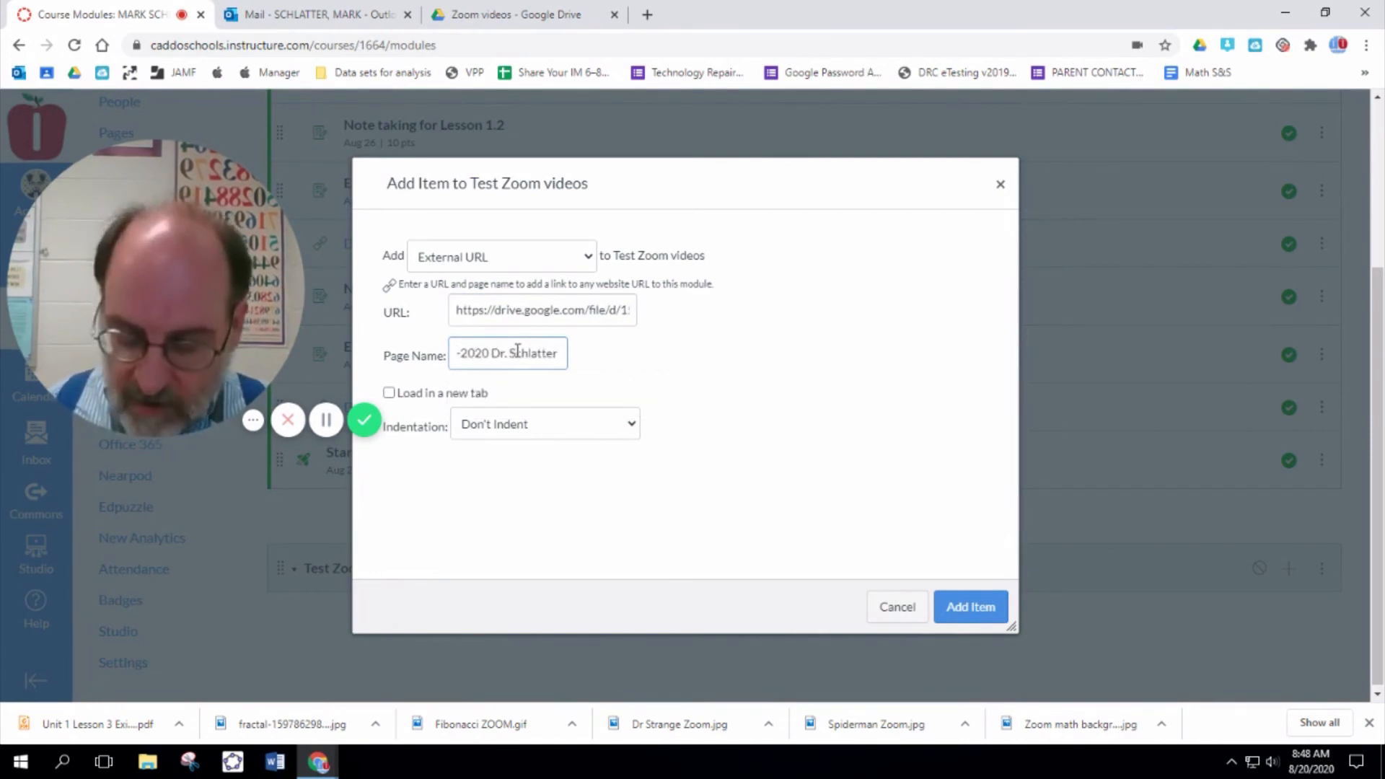
text(4th period)
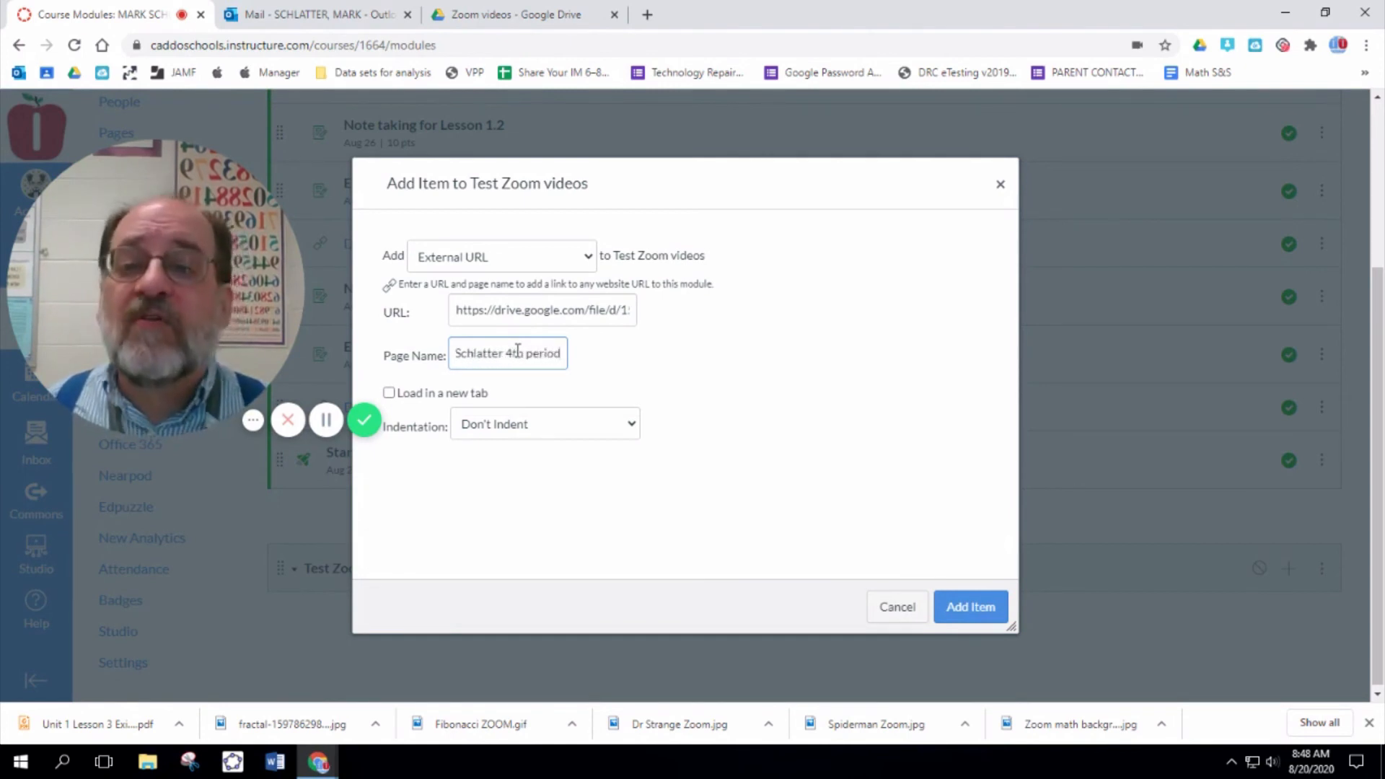
click(389, 393)
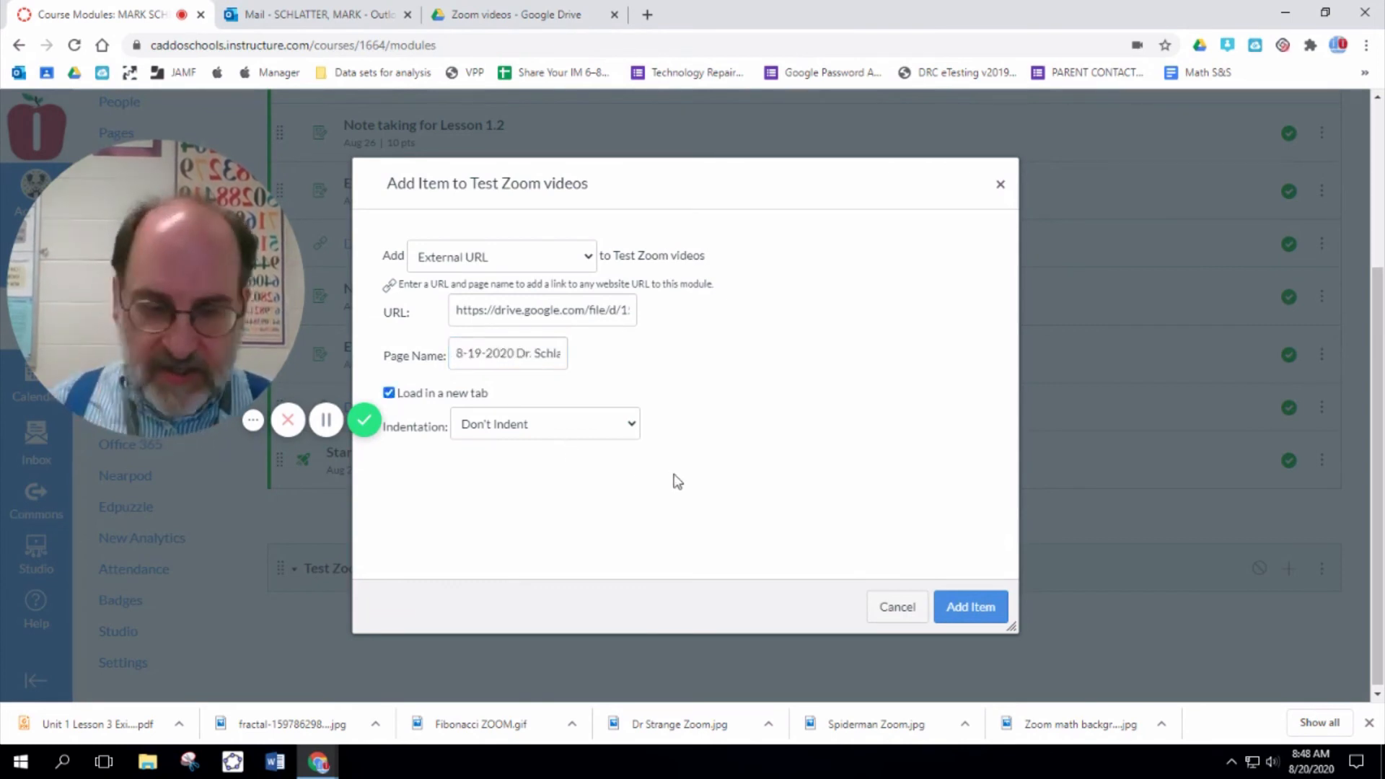
click(974, 608)
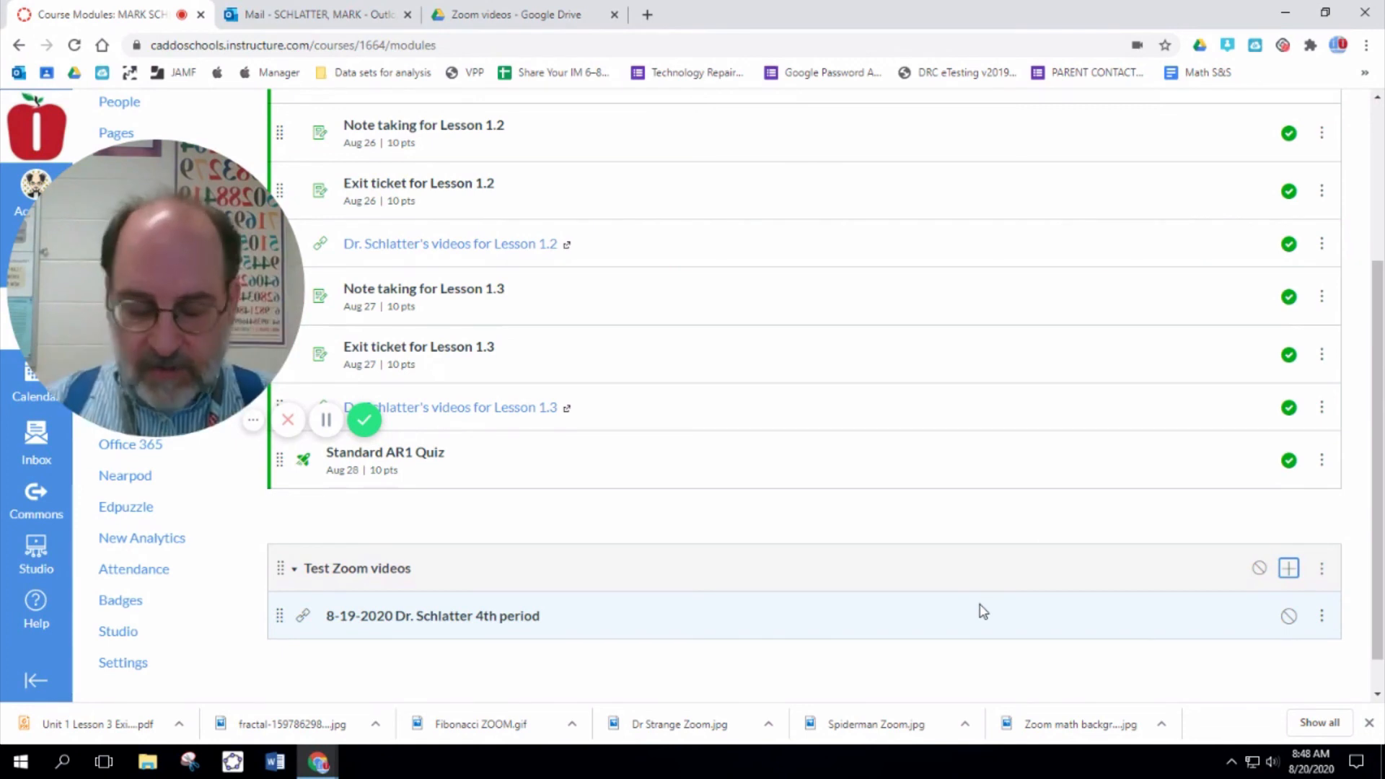
Open the new 4th period link in the Test Zoom videos module to test it
click(426, 625)
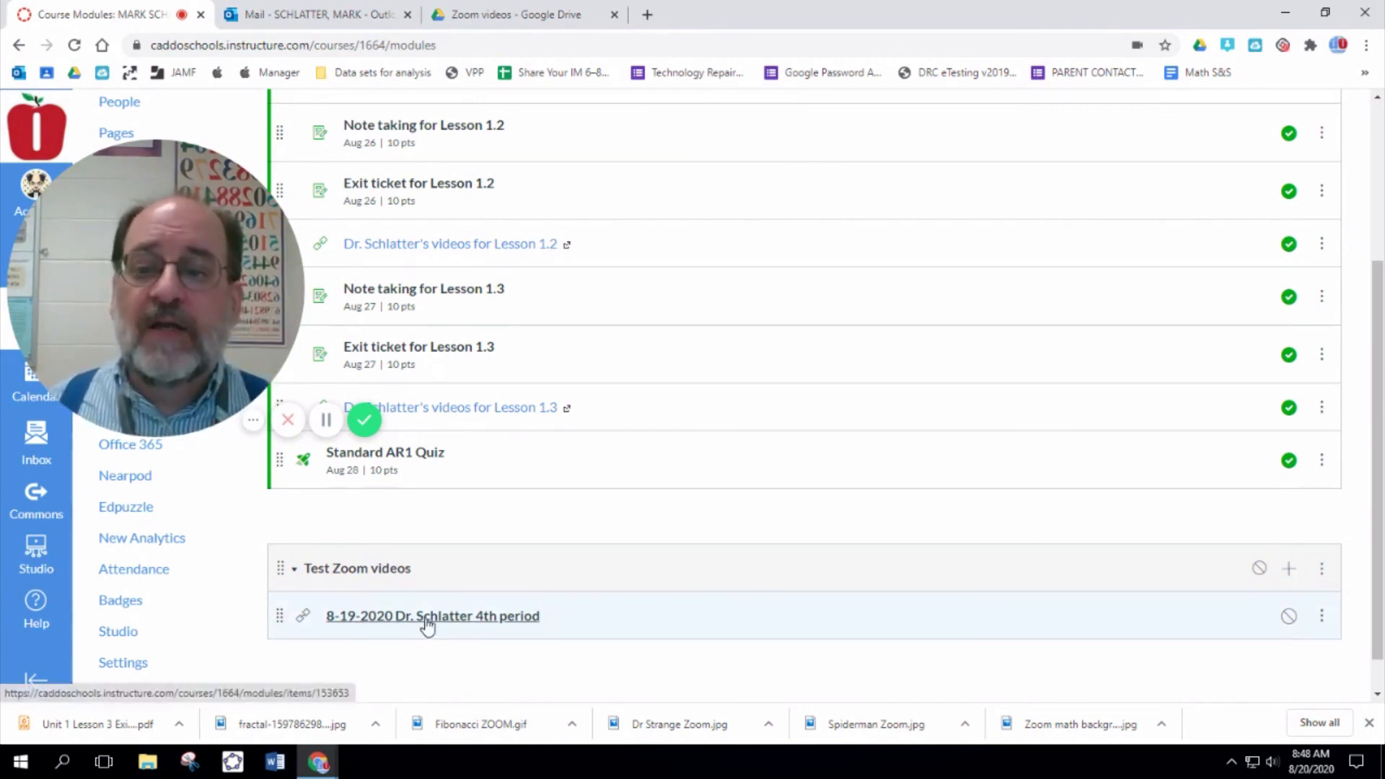